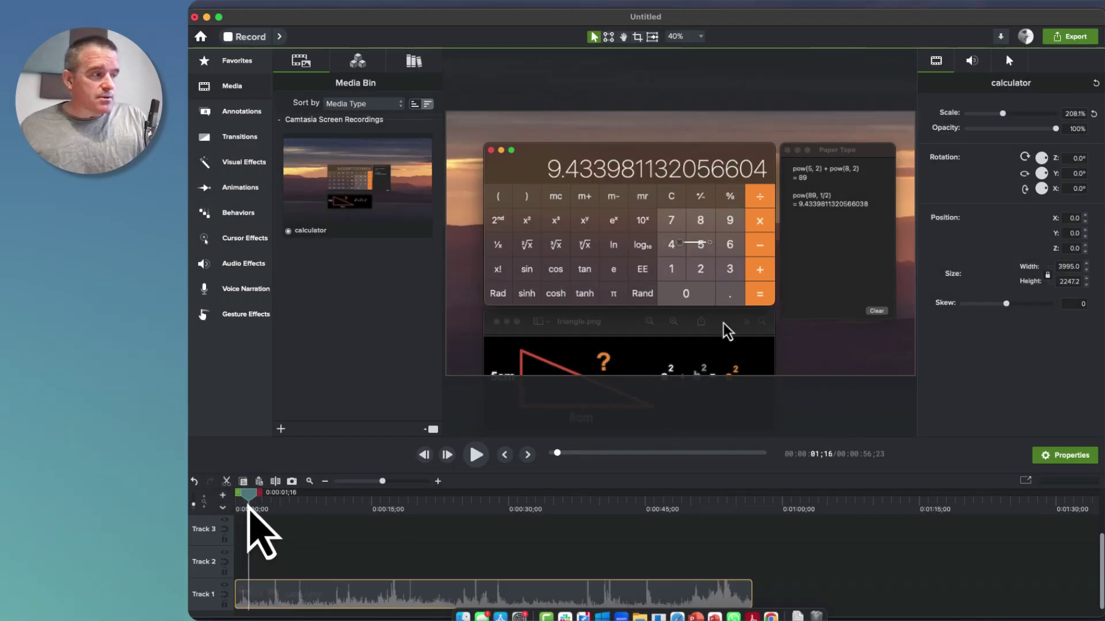
Step: Preview the calculator recording, then add Lower Third 3 from the Library to the timeline
left_click_drag(323, 530, 624, 532)
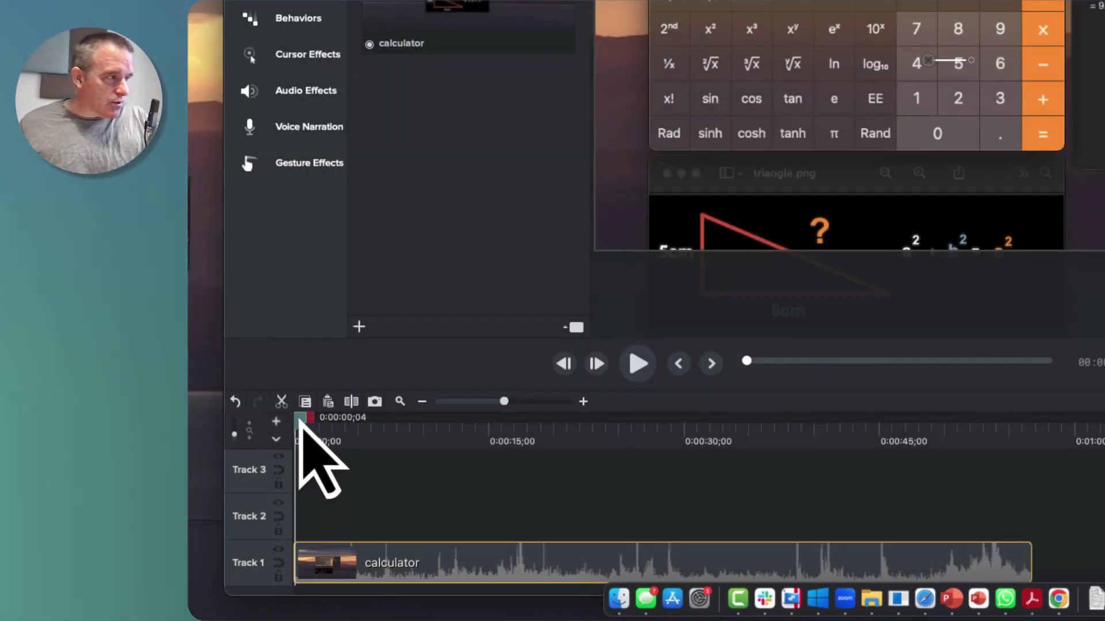
left_click_drag(300, 428, 466, 432)
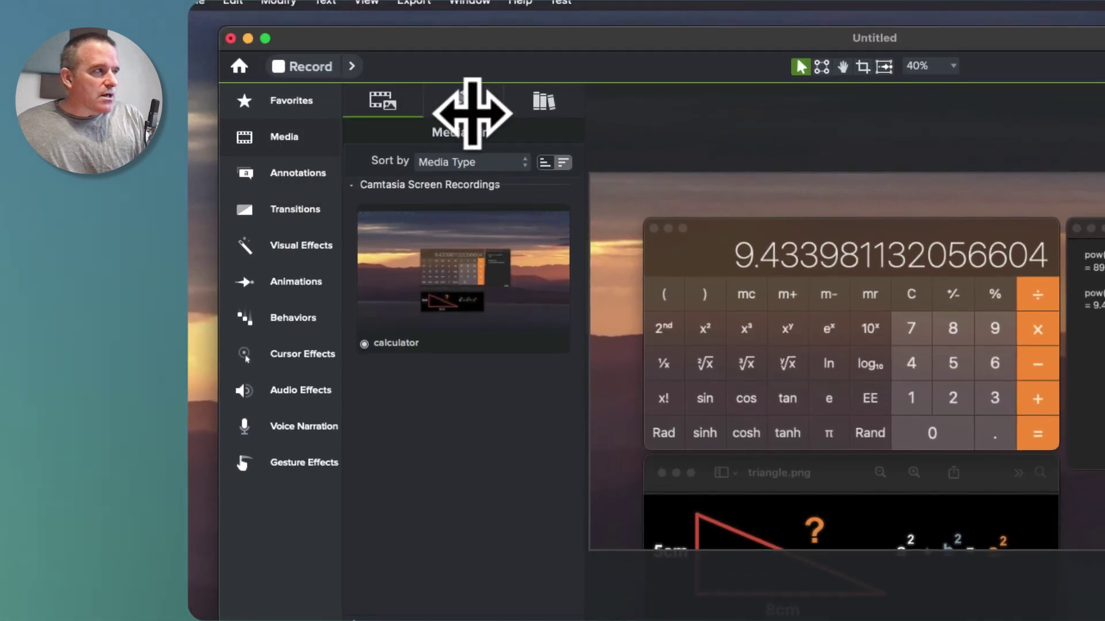
left_click(264, 138)
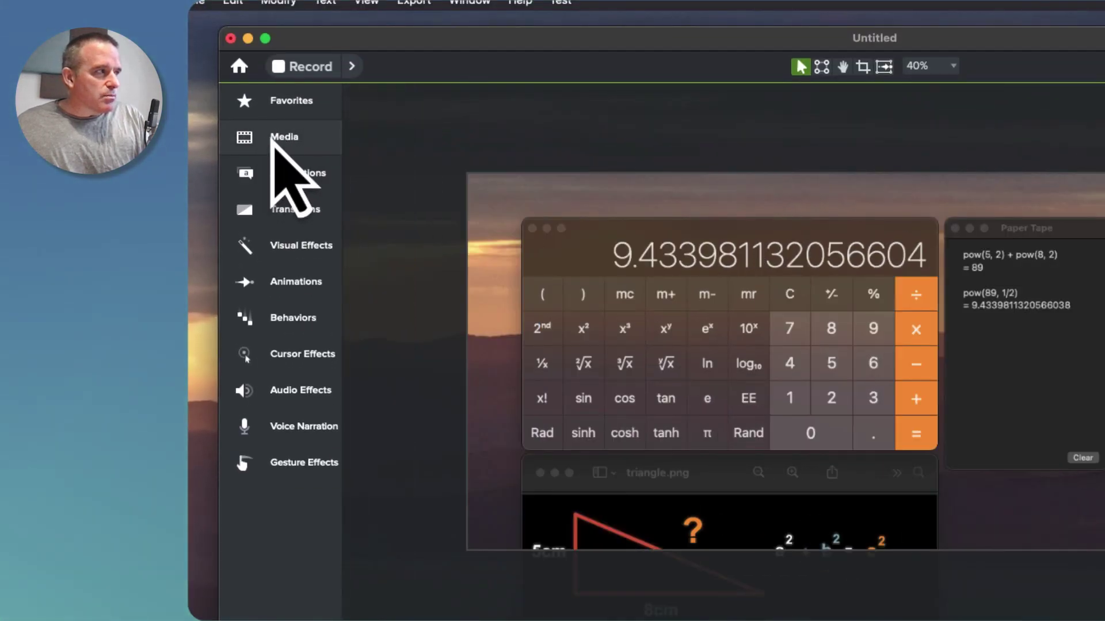
left_click(287, 141)
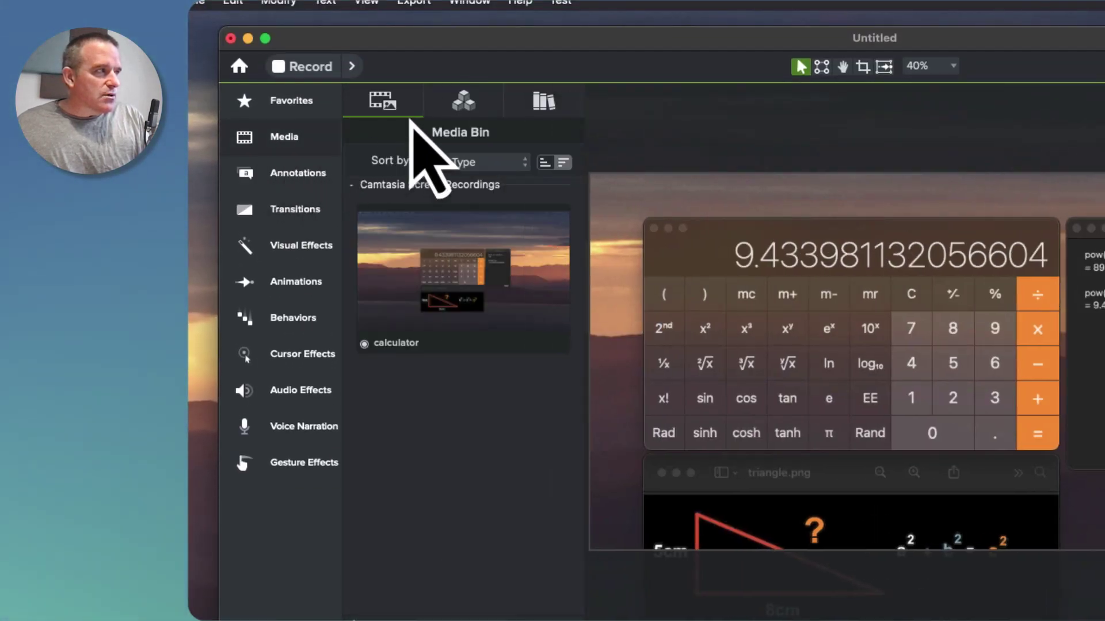
left_click(544, 103)
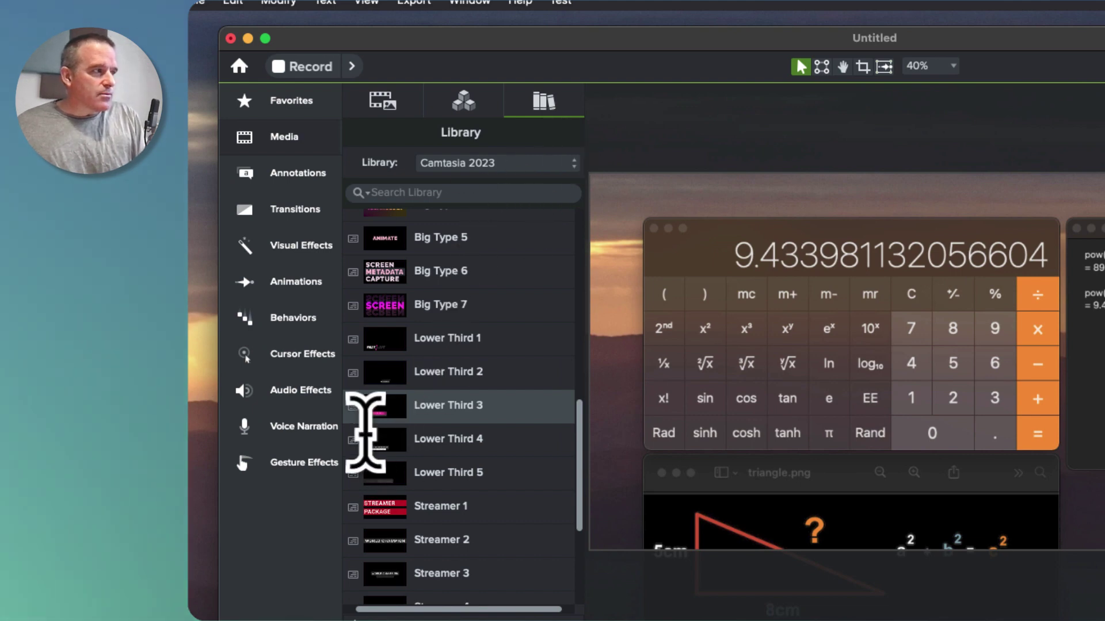
left_click_drag(386, 405, 474, 583)
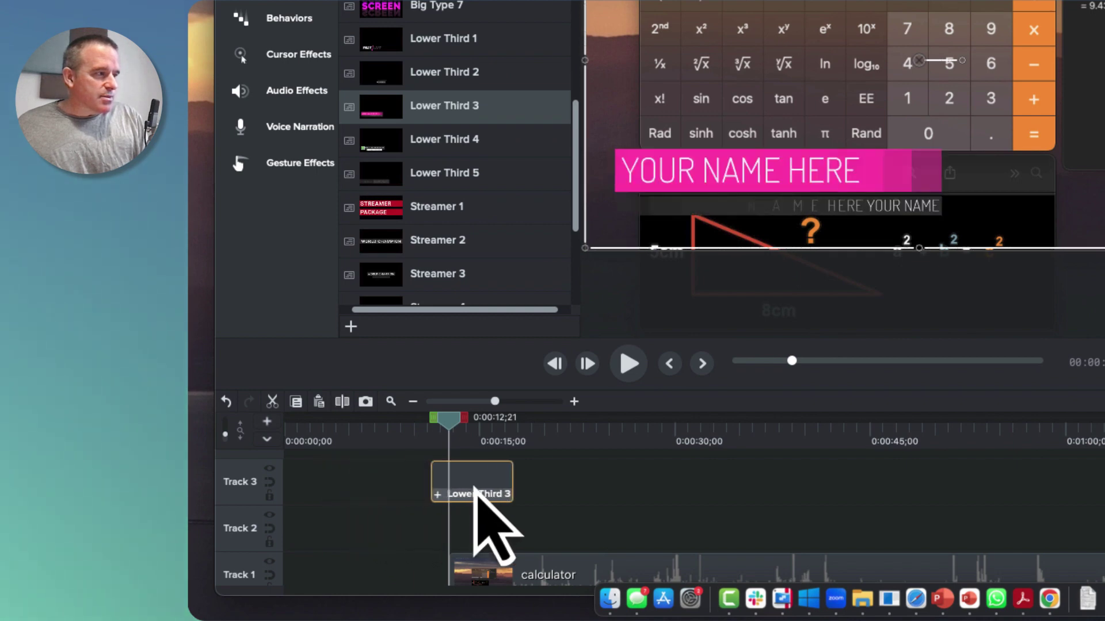
Step: Try the Lower Third 3 clip around 0:12, placing the overlay below the calculator keypad
left_click_drag(473, 488, 354, 489)
left_click(353, 429)
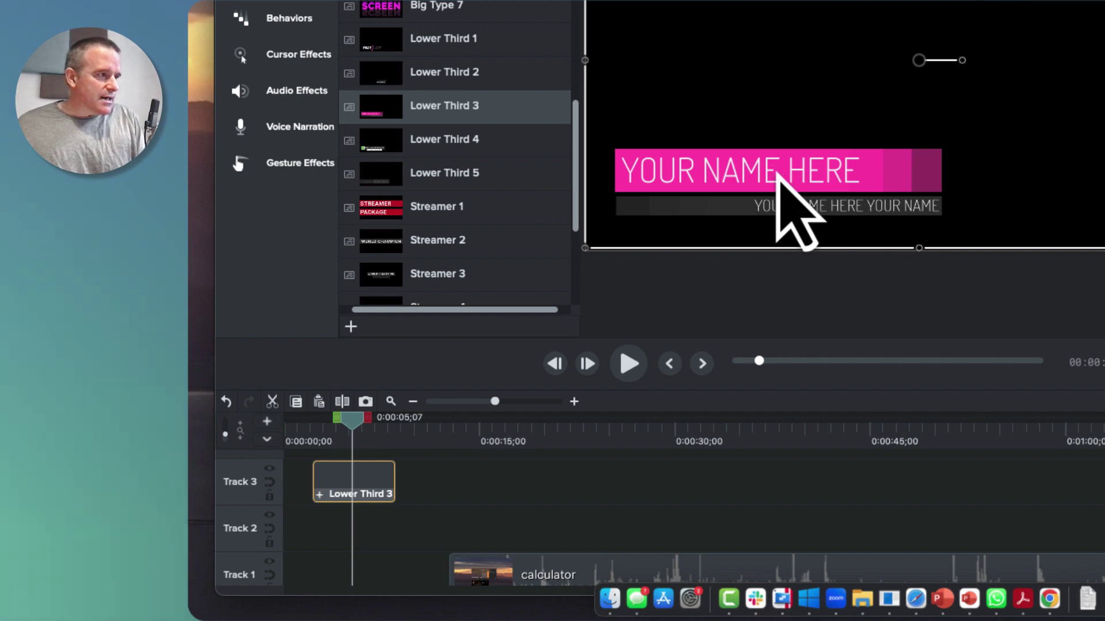
left_click_drag(919, 60, 1046, 0)
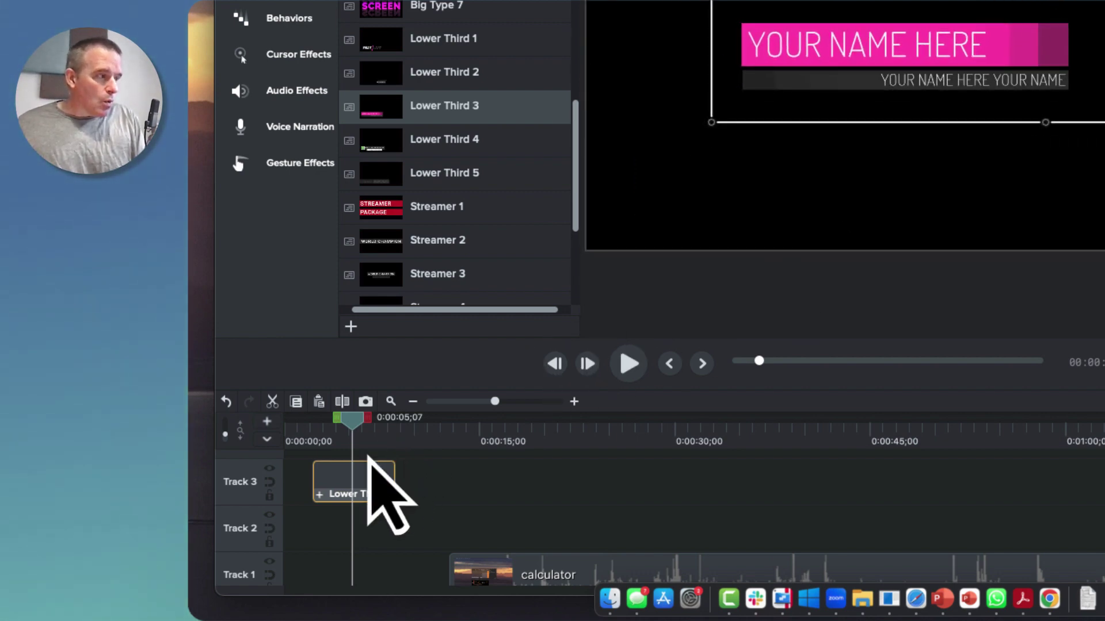
left_click_drag(355, 486, 490, 521)
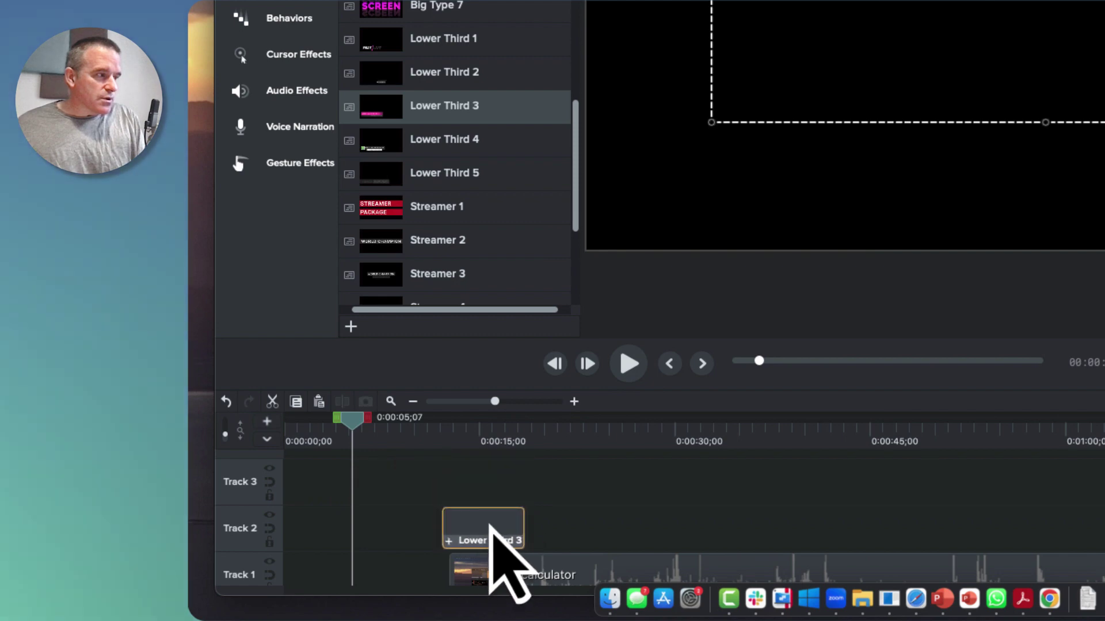
left_click(498, 443)
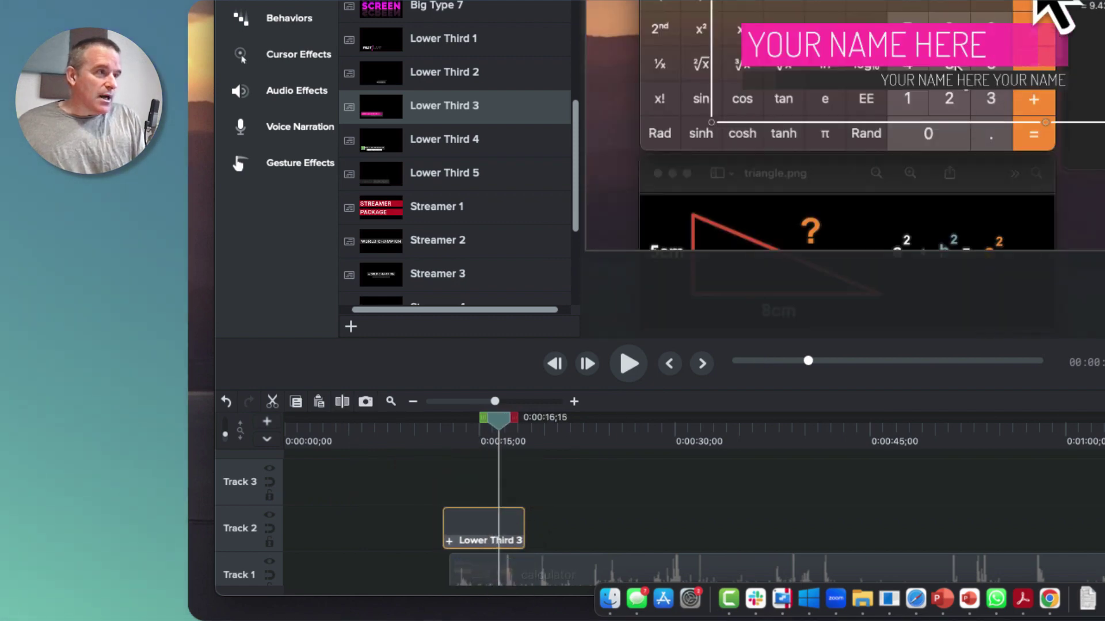
left_click_drag(1058, 7, 955, 134)
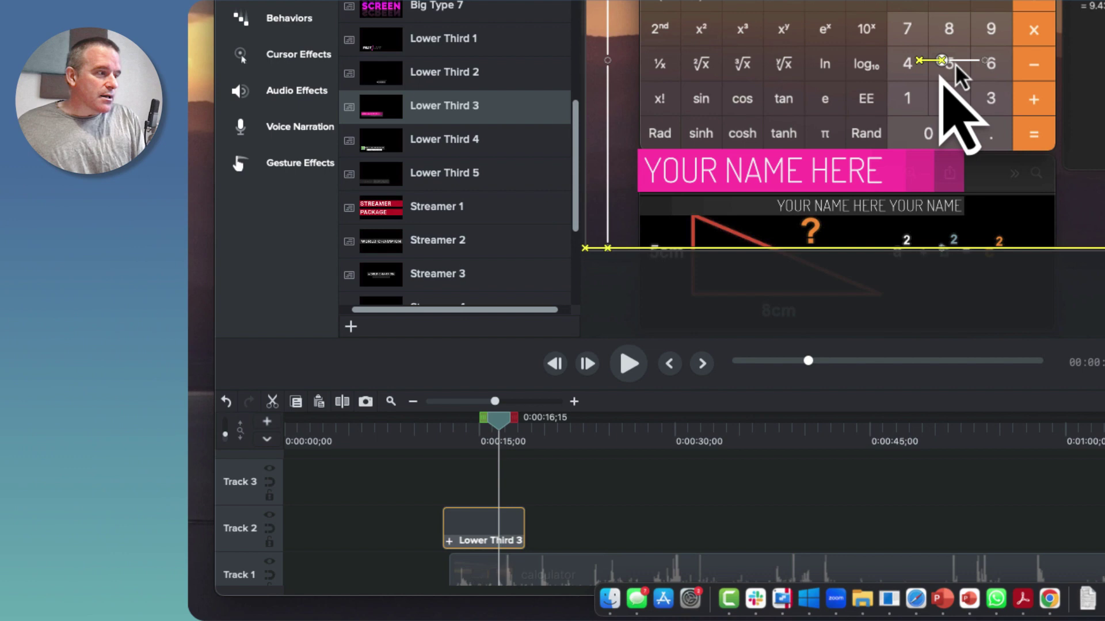
Step: Move the Lower Third 3 clip to the start of Track 1 and replay its animation
left_click_drag(479, 532, 337, 530)
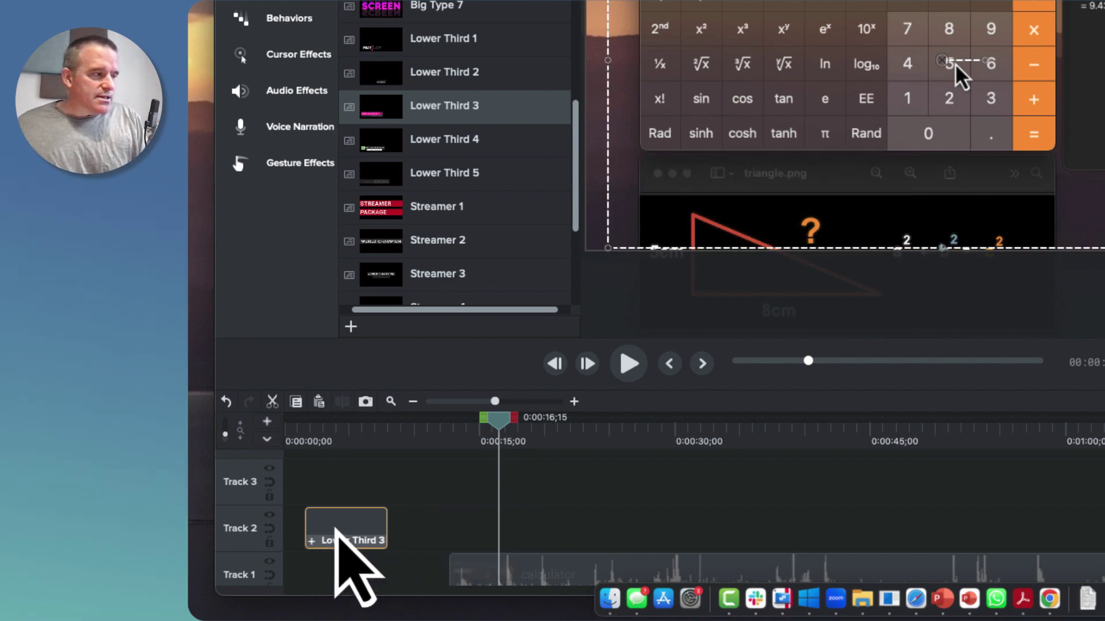
left_click(366, 431)
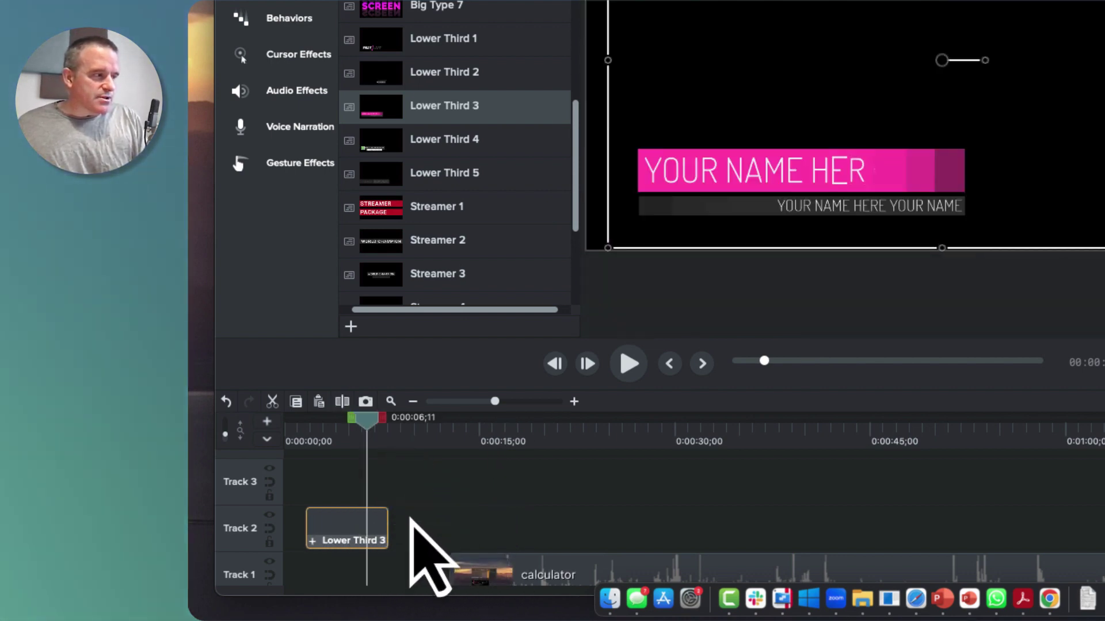
left_click_drag(369, 506, 336, 573)
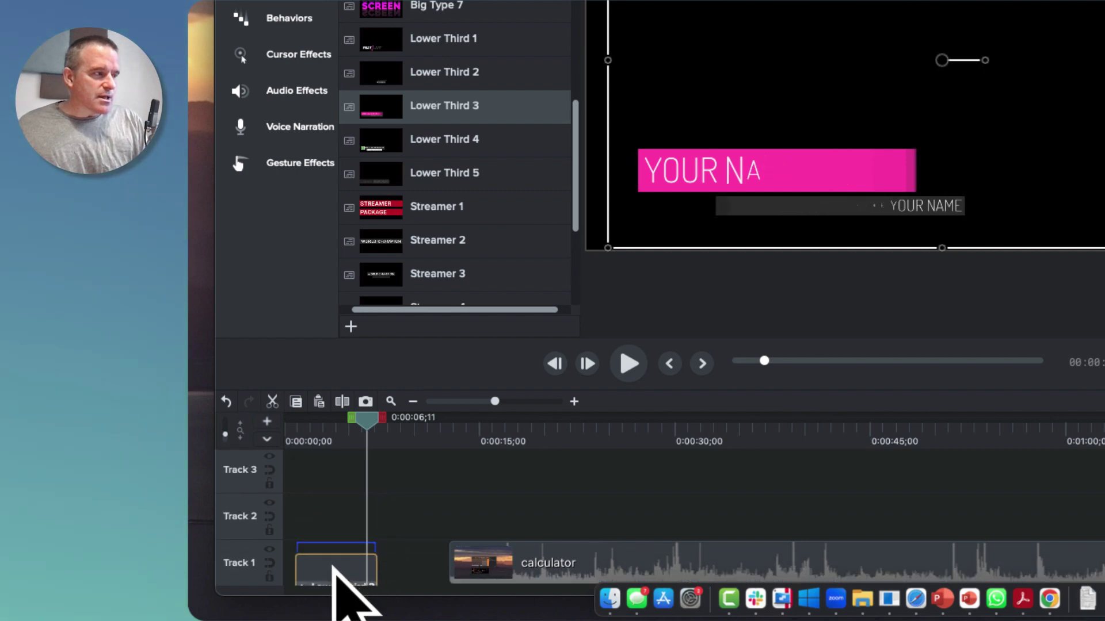
mouse_move(345, 451)
left_mouse_down()
mouse_move(375, 444)
mouse_move(343, 461)
left_mouse_up()
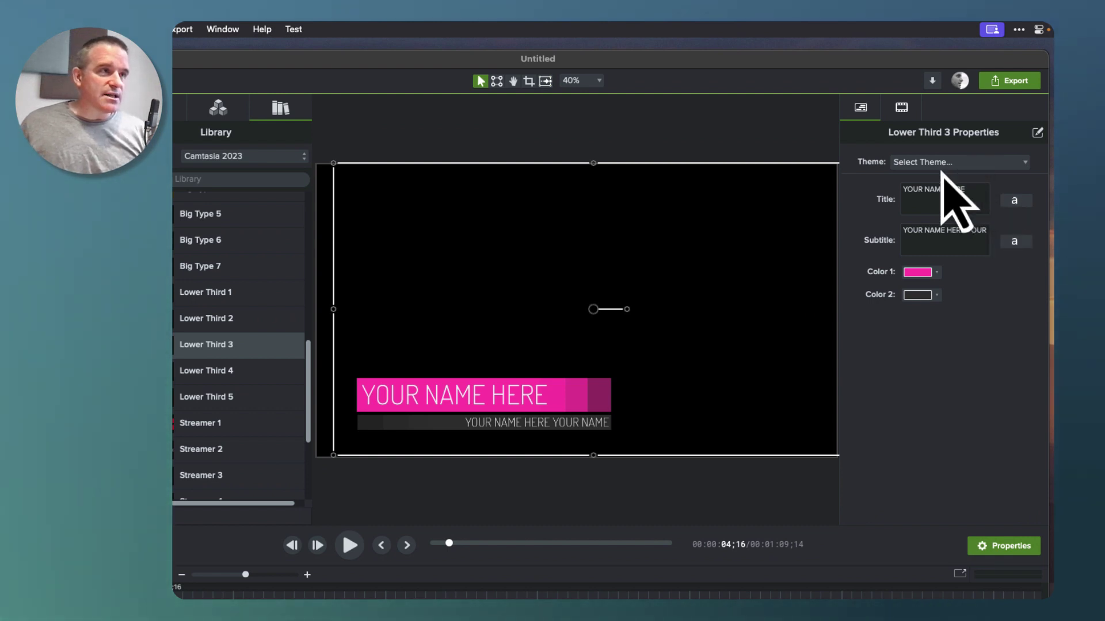
Step: Try the Camtasia and Snagit themes on the lower third
left_click(1014, 200)
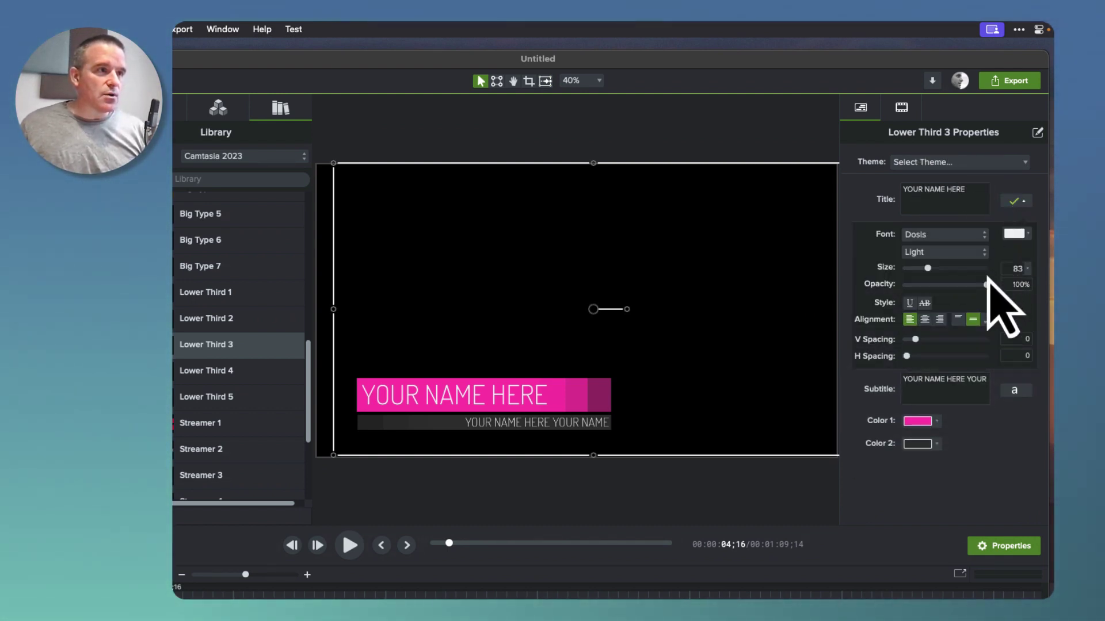
left_click(1014, 201)
left_click(938, 163)
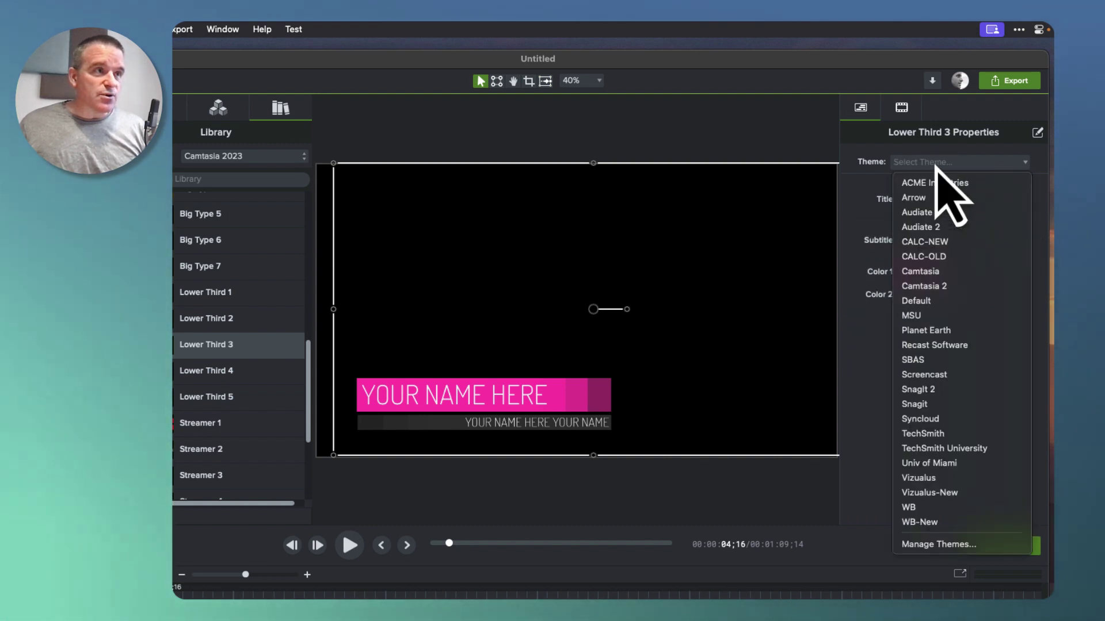
left_click(925, 272)
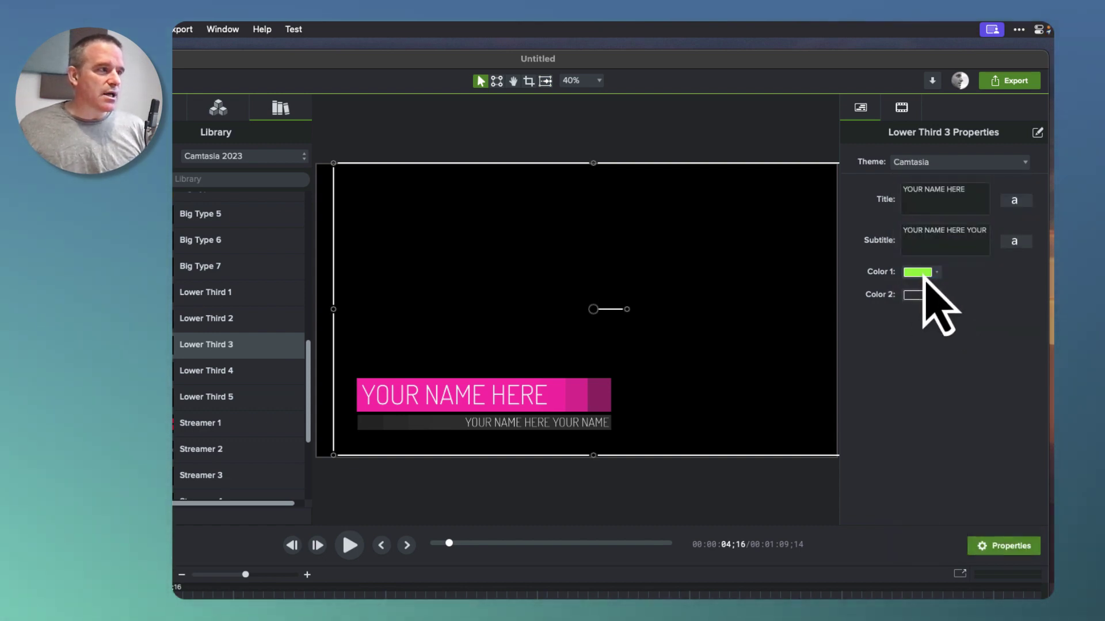
left_click(950, 162)
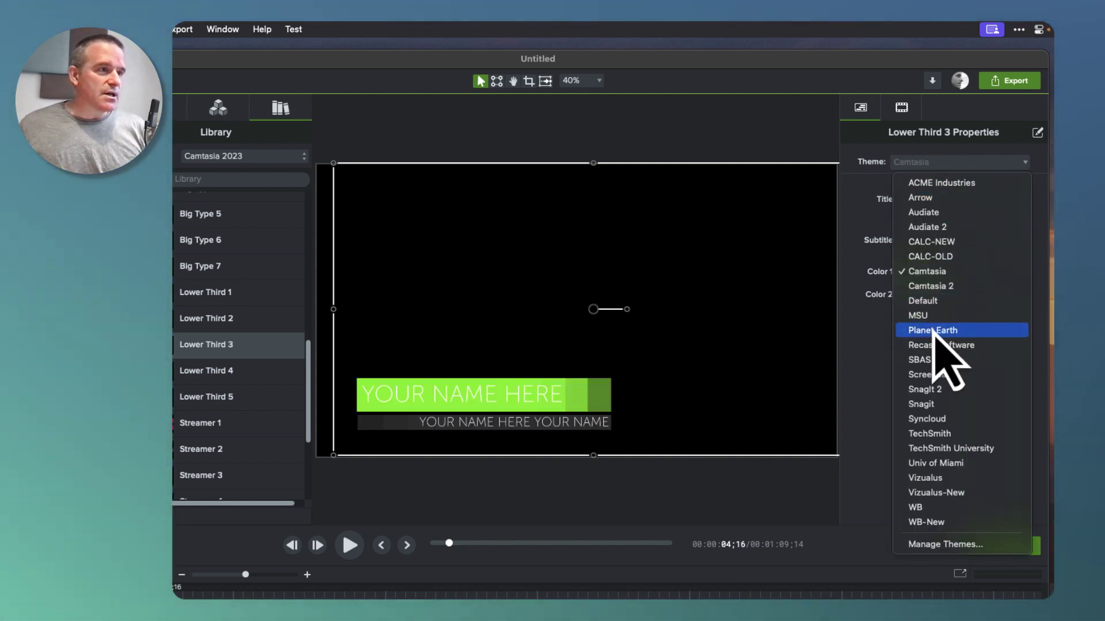
left_click(923, 405)
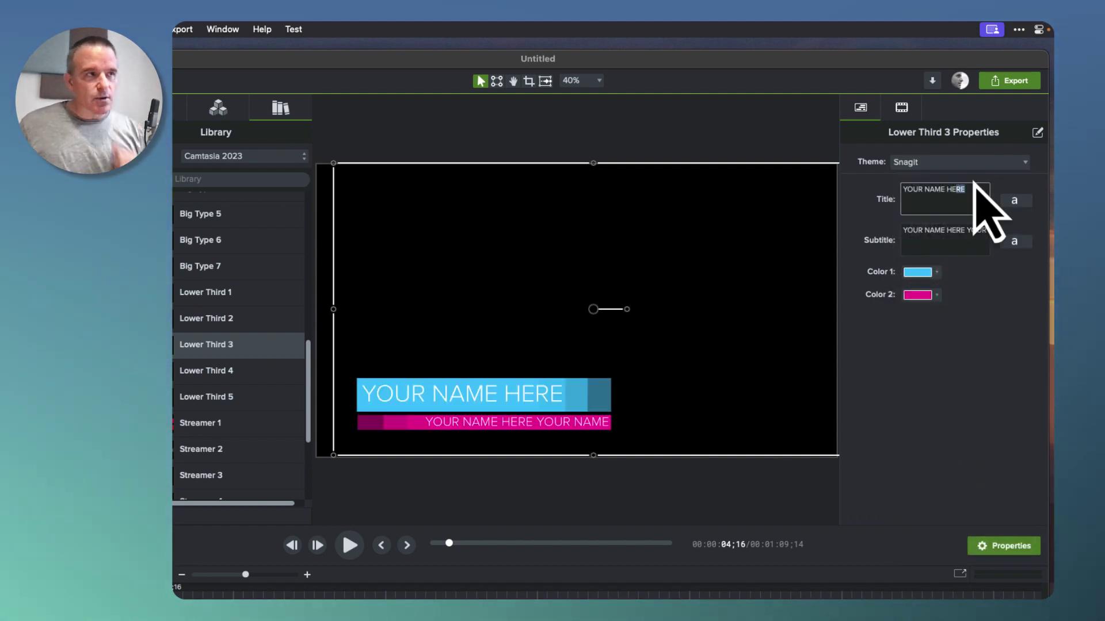
Step: Apply the CALC-NEW theme and confirm the title font weight stays Thin
left_click(936, 162)
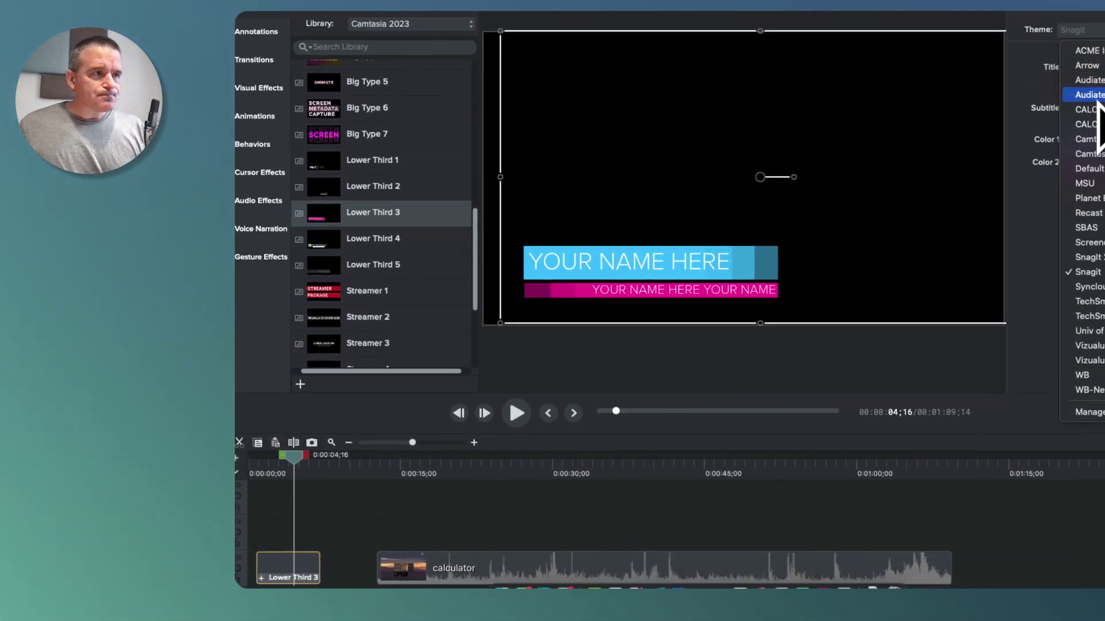
left_click(1099, 111)
mouse_move(440, 469)
left_mouse_down()
mouse_move(627, 473)
mouse_move(457, 475)
left_mouse_up()
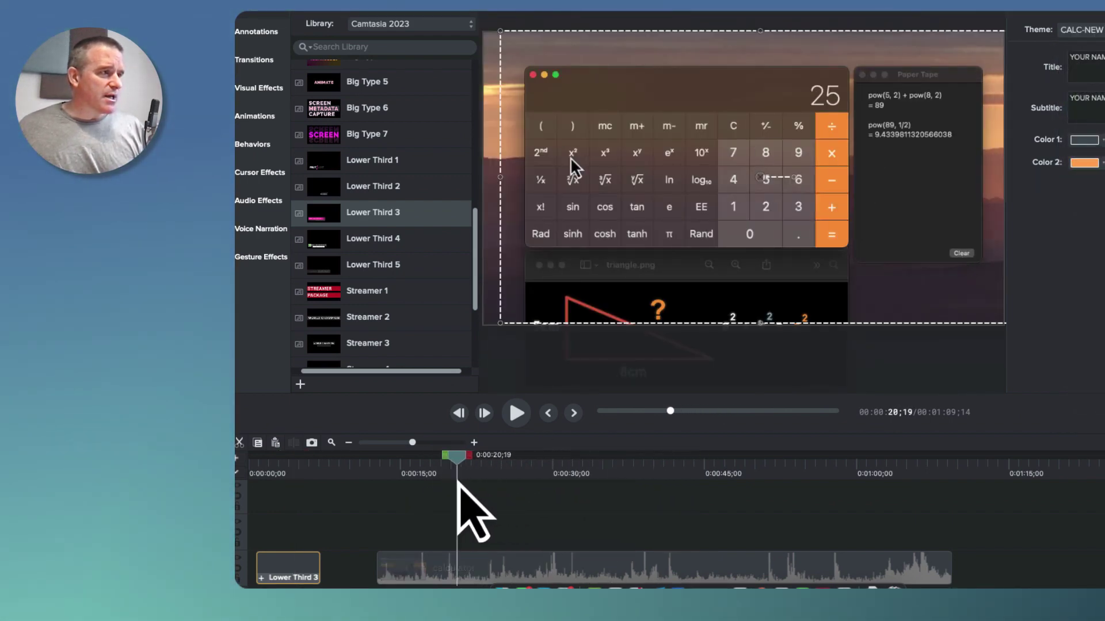
left_click(287, 472)
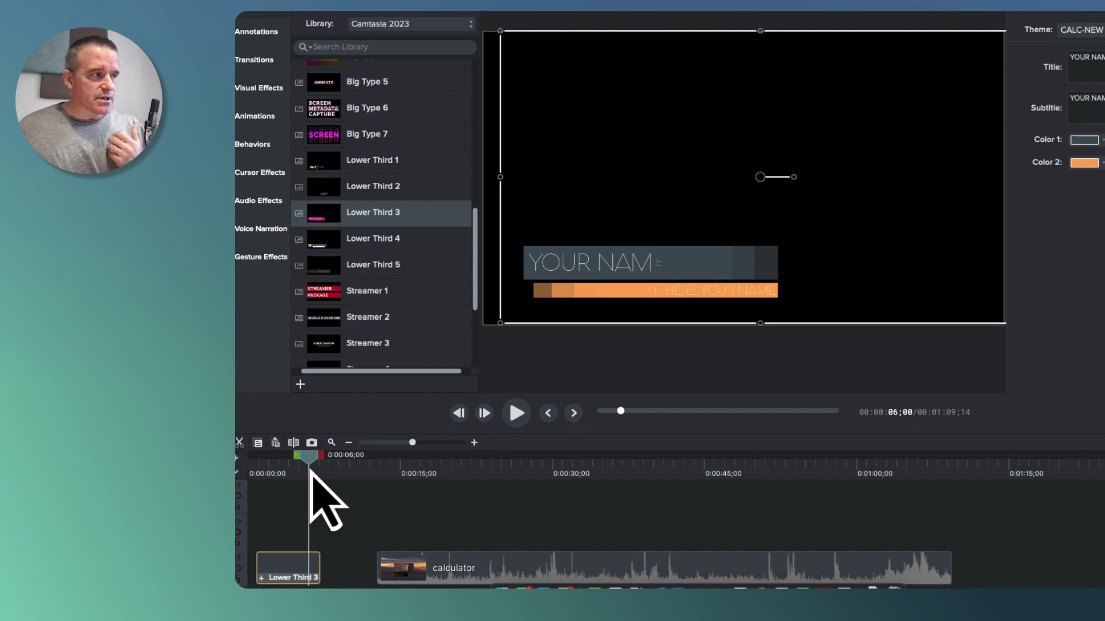
left_click(1085, 66)
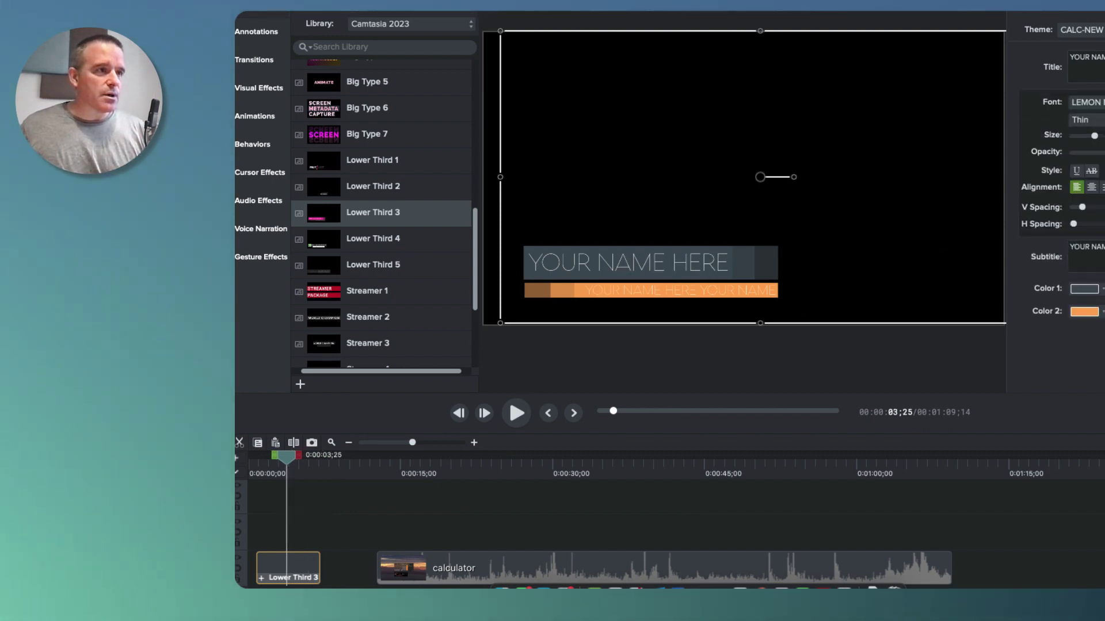
left_click(1102, 120)
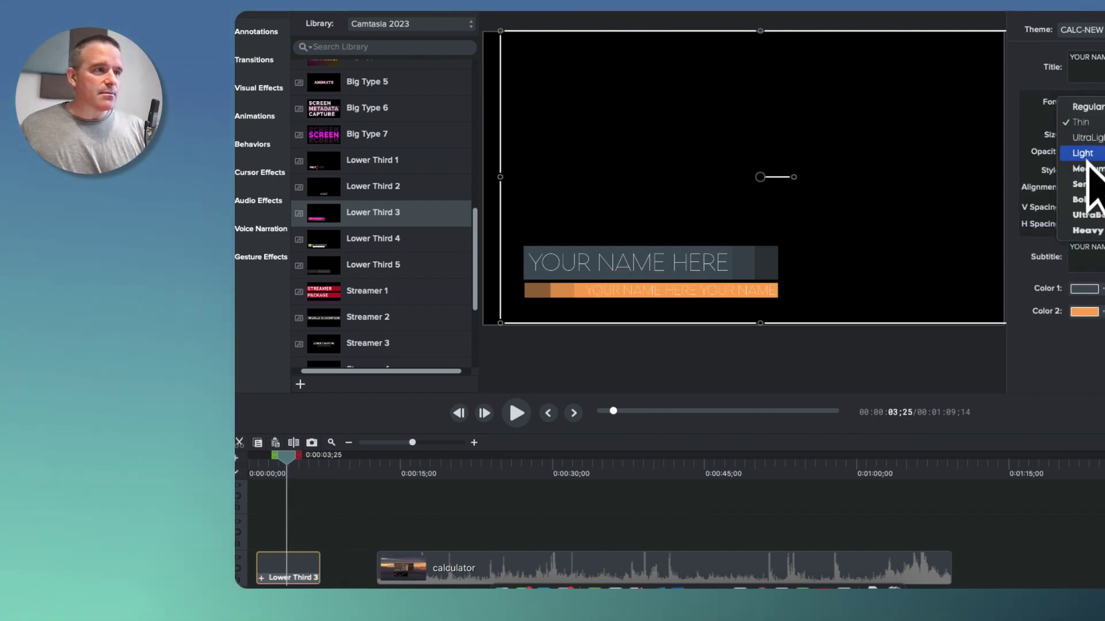
left_click(1053, 225)
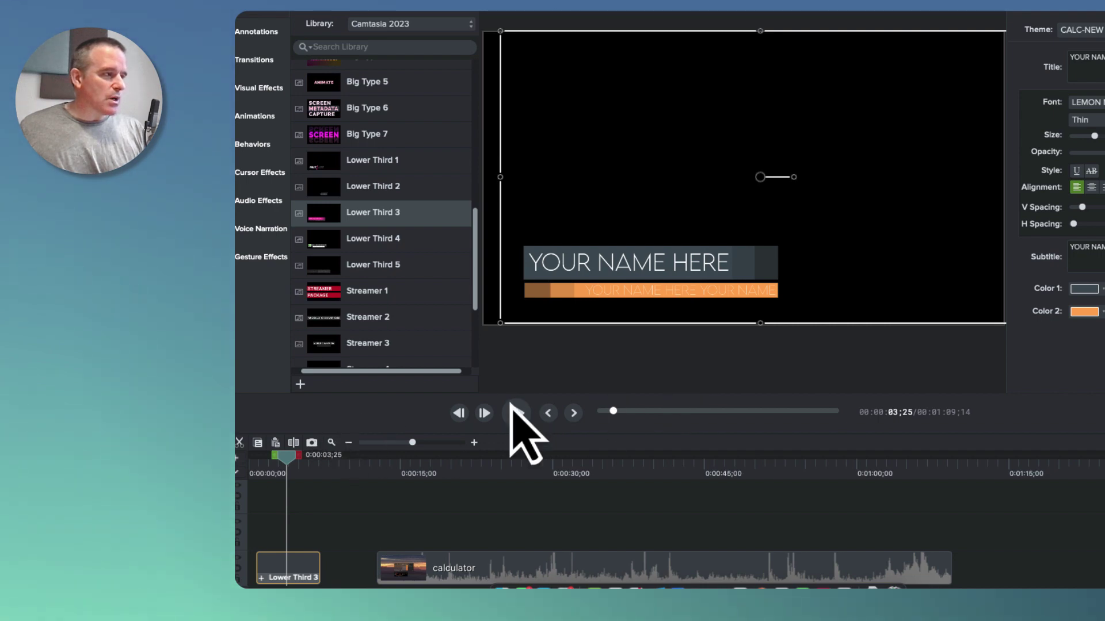
mouse_move(291, 476)
left_mouse_down()
mouse_move(271, 493)
mouse_move(289, 479)
left_mouse_up()
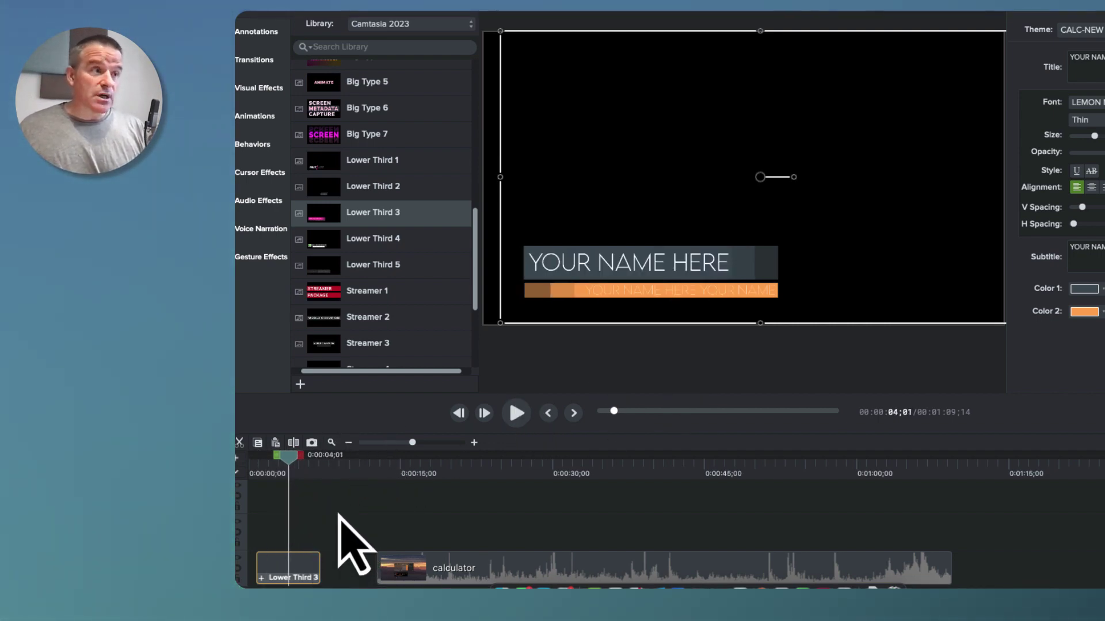
left_click_drag(278, 472, 312, 500)
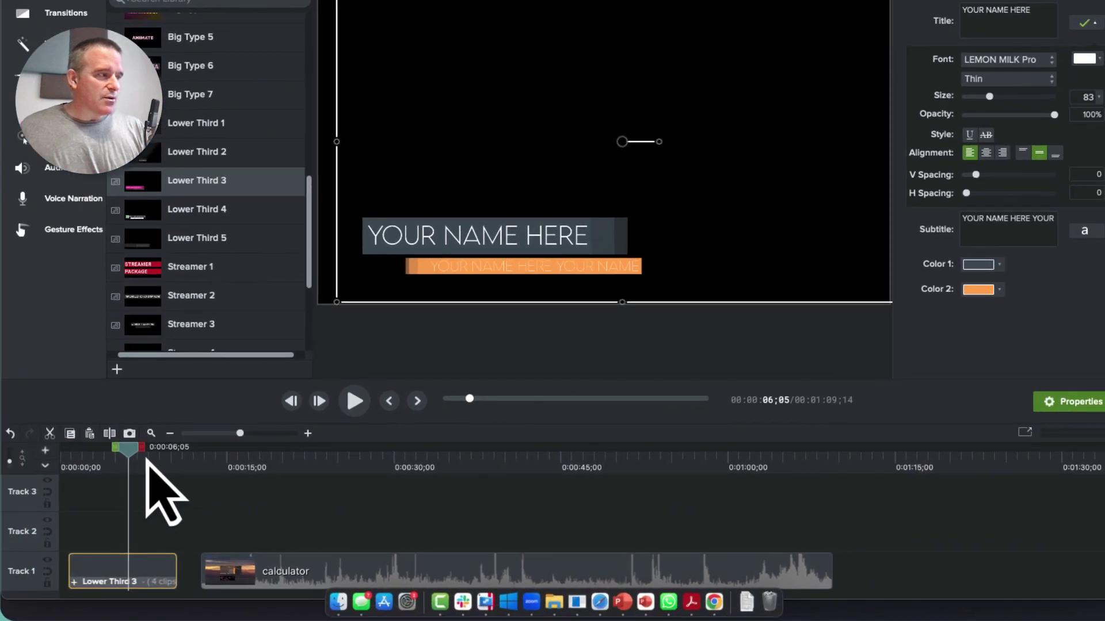
left_click_drag(328, 464, 335, 470)
mouse_move(156, 463)
left_mouse_down()
mouse_move(128, 463)
mouse_move(154, 466)
mouse_move(128, 465)
mouse_move(145, 465)
left_mouse_up()
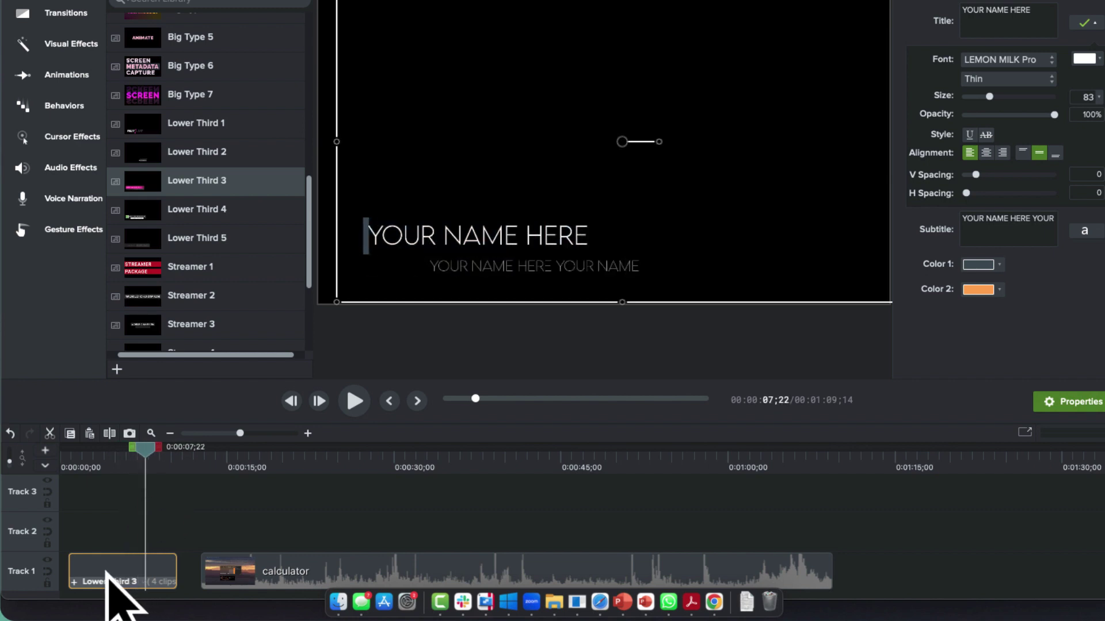
Step: Open the Lower Third 3 group and enlarge the timeline to inspect its title and subtitle clips
left_click(73, 582)
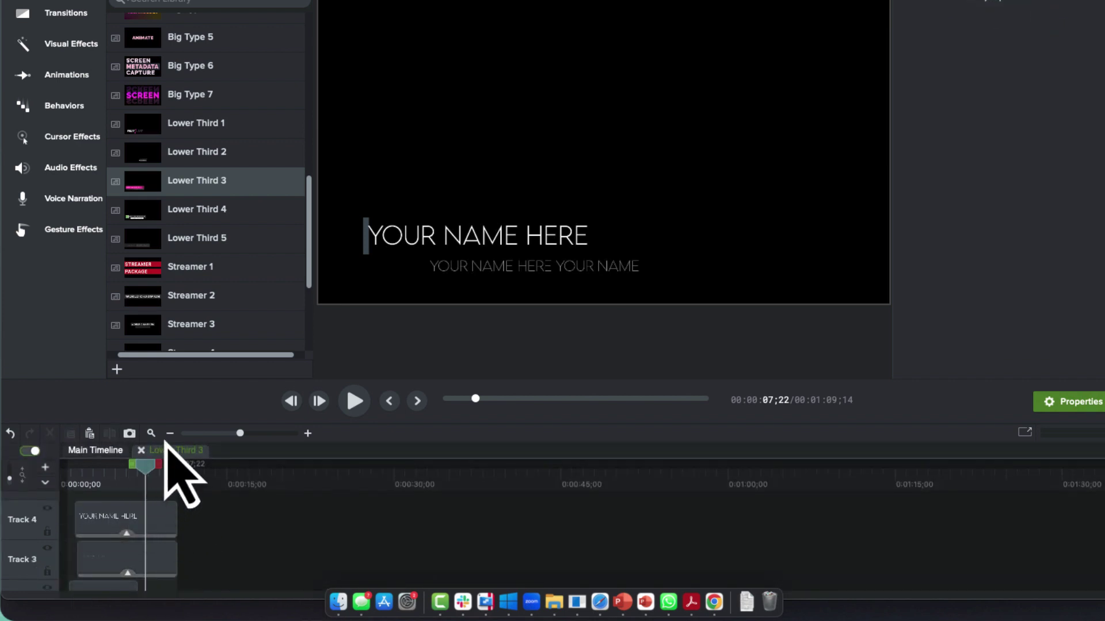
left_click_drag(240, 433, 247, 434)
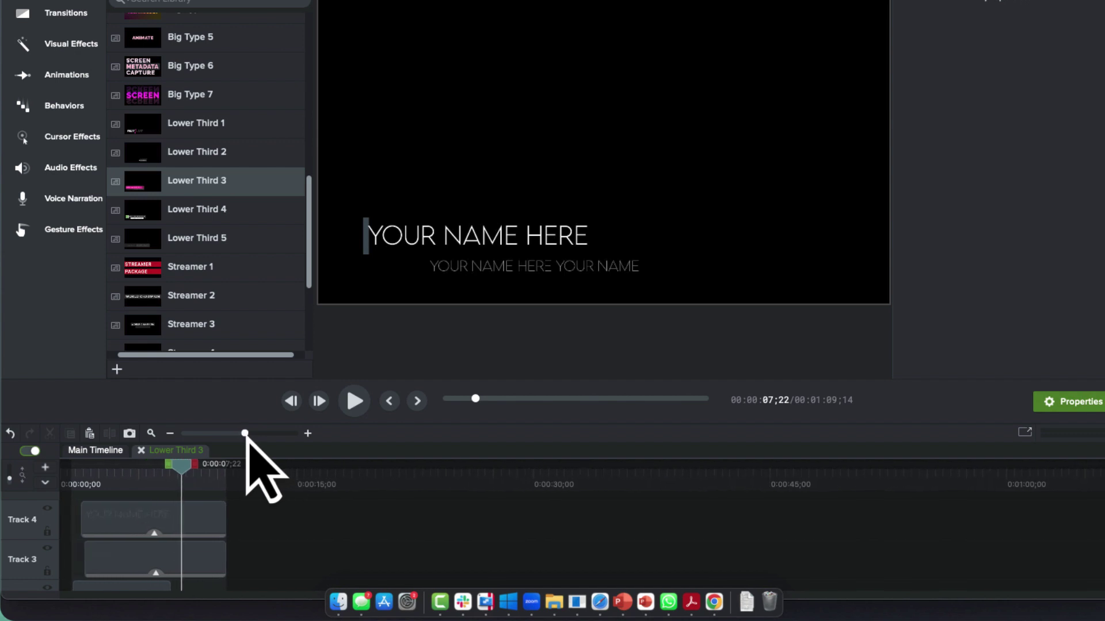
left_click_drag(321, 424, 333, 280)
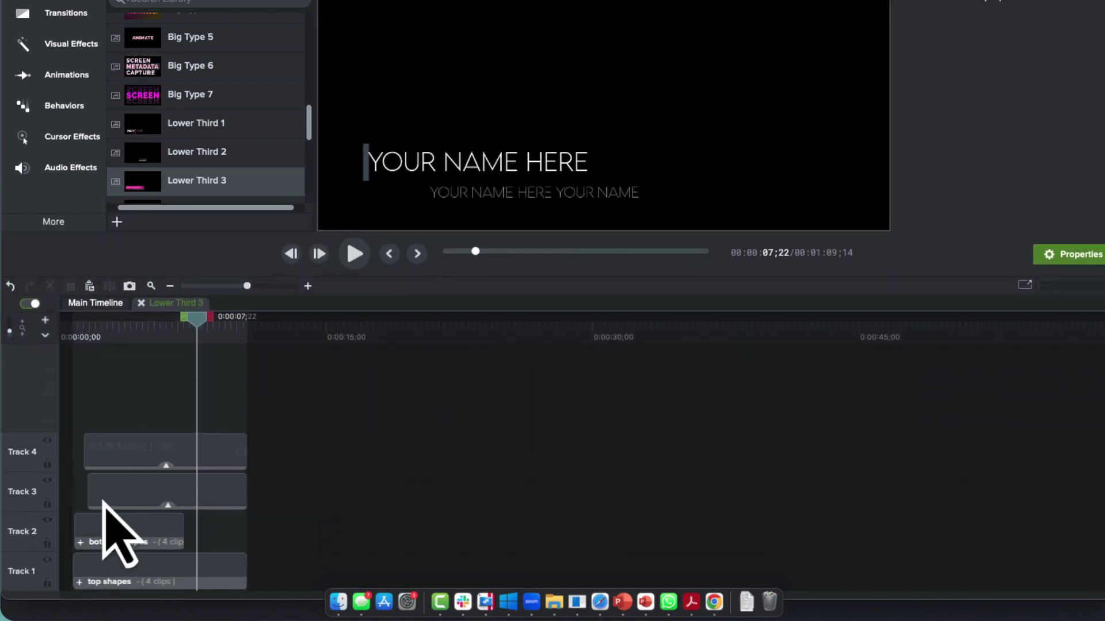
left_click(151, 450)
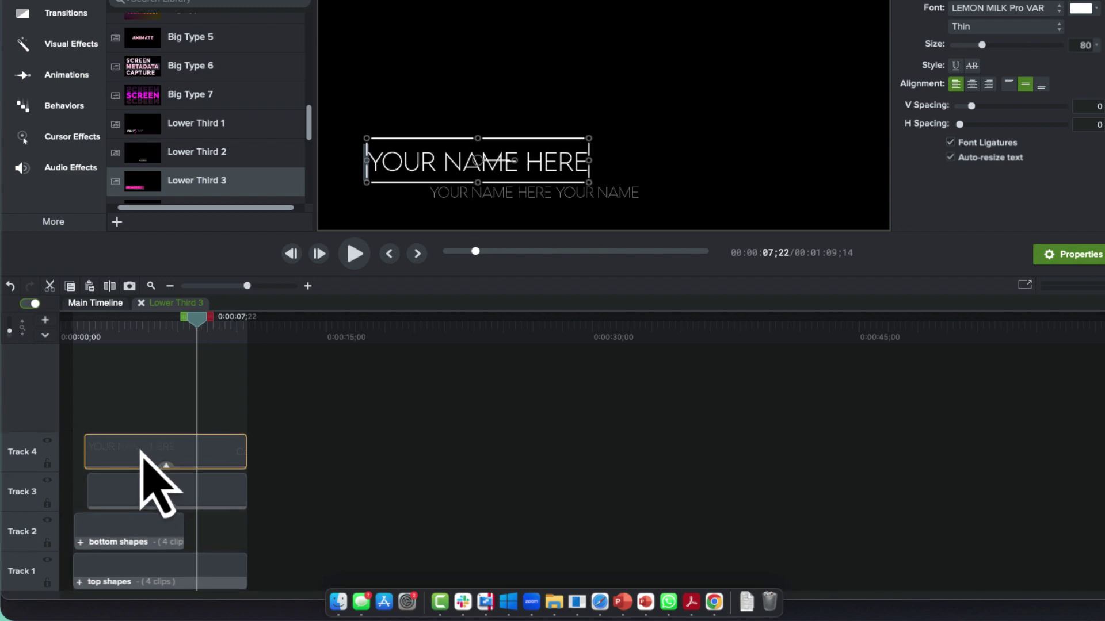
left_click(136, 494)
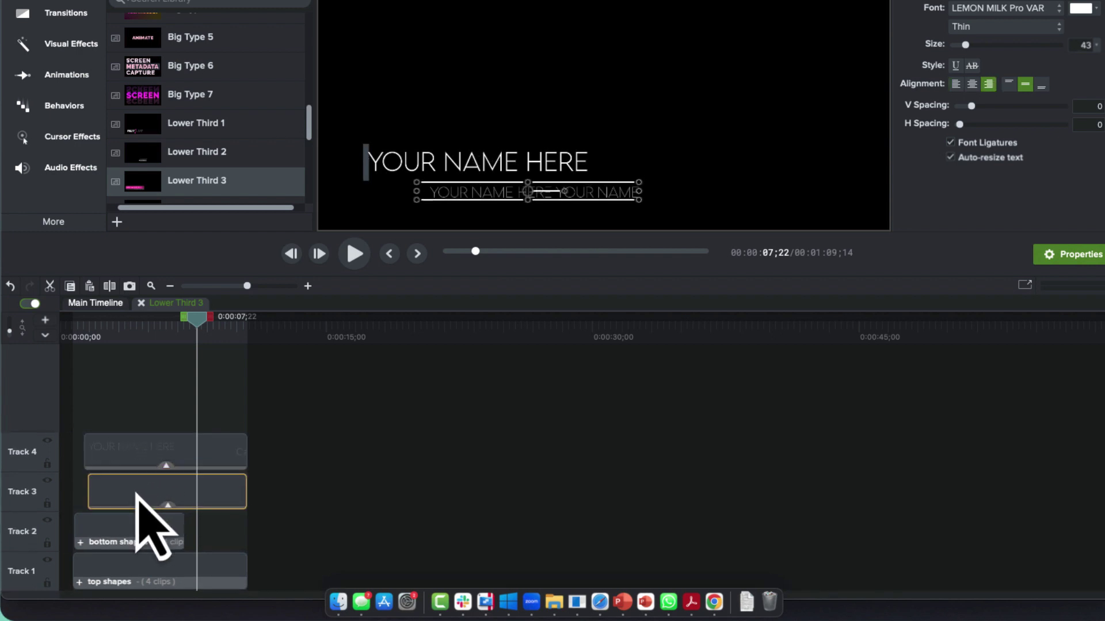
Step: Extend the bottom shapes group on Track 2 to the playhead and preview the exit
left_click(134, 539)
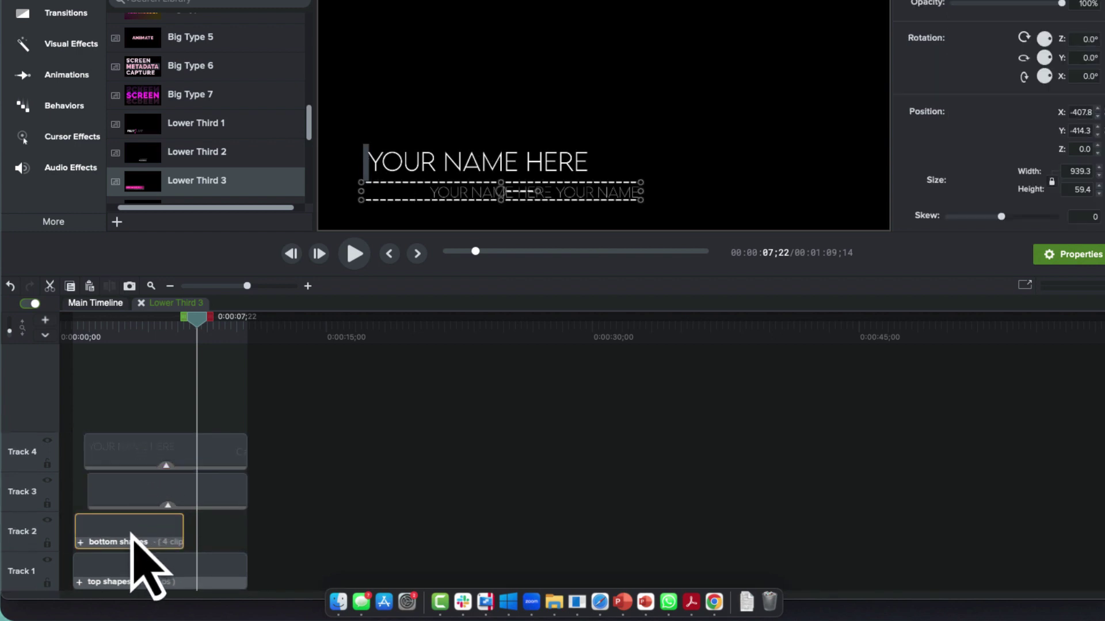
left_click(123, 581)
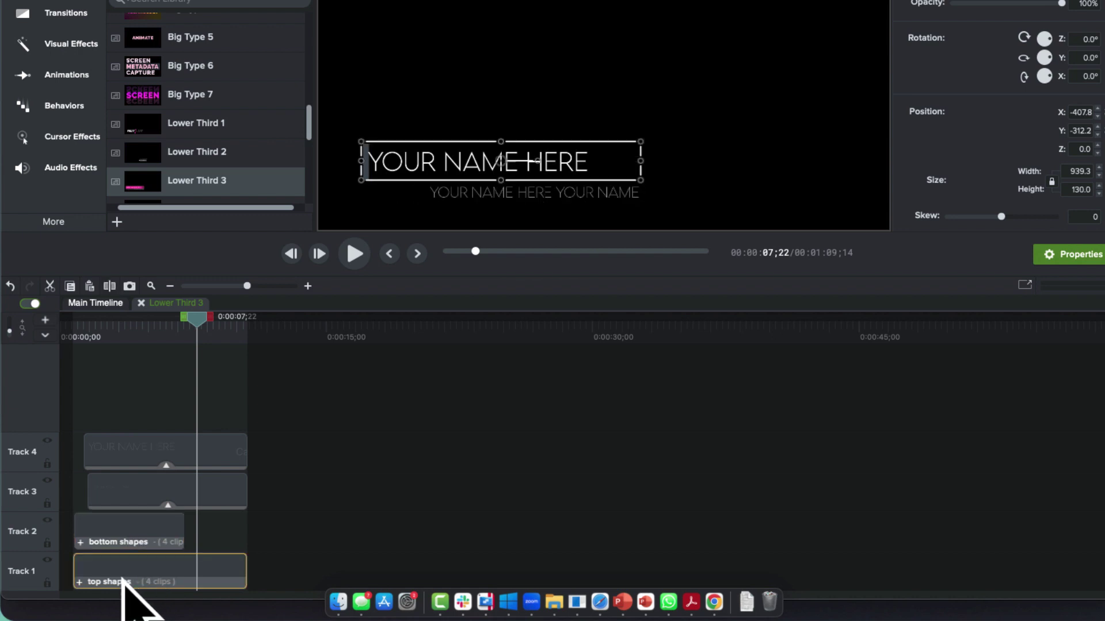
left_click(117, 537)
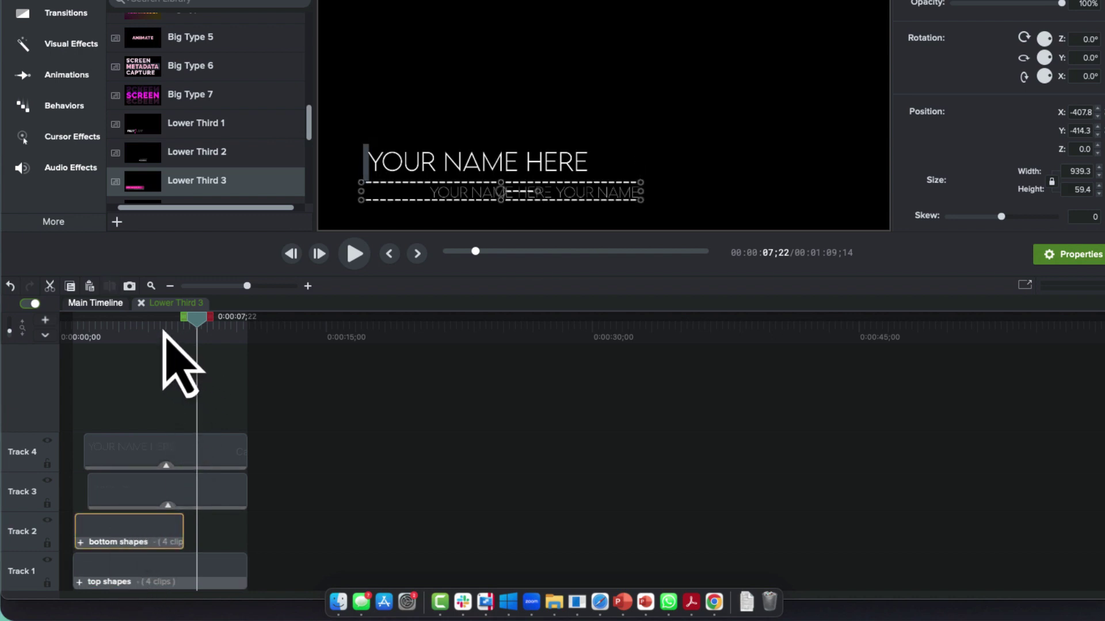
left_click_drag(163, 331, 240, 331)
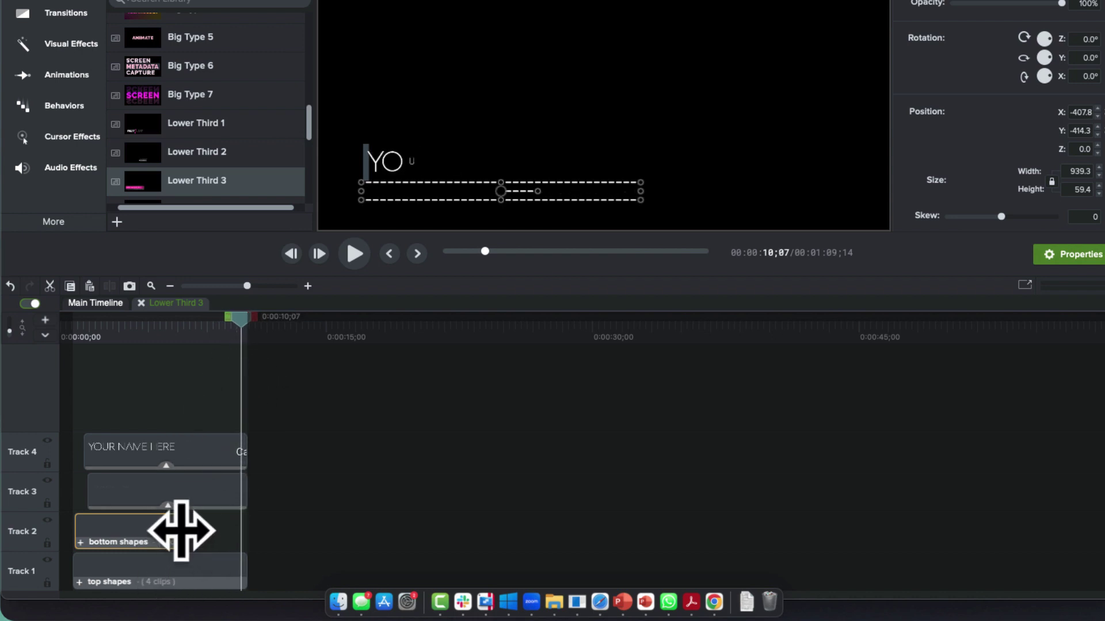
left_click_drag(182, 531, 240, 528)
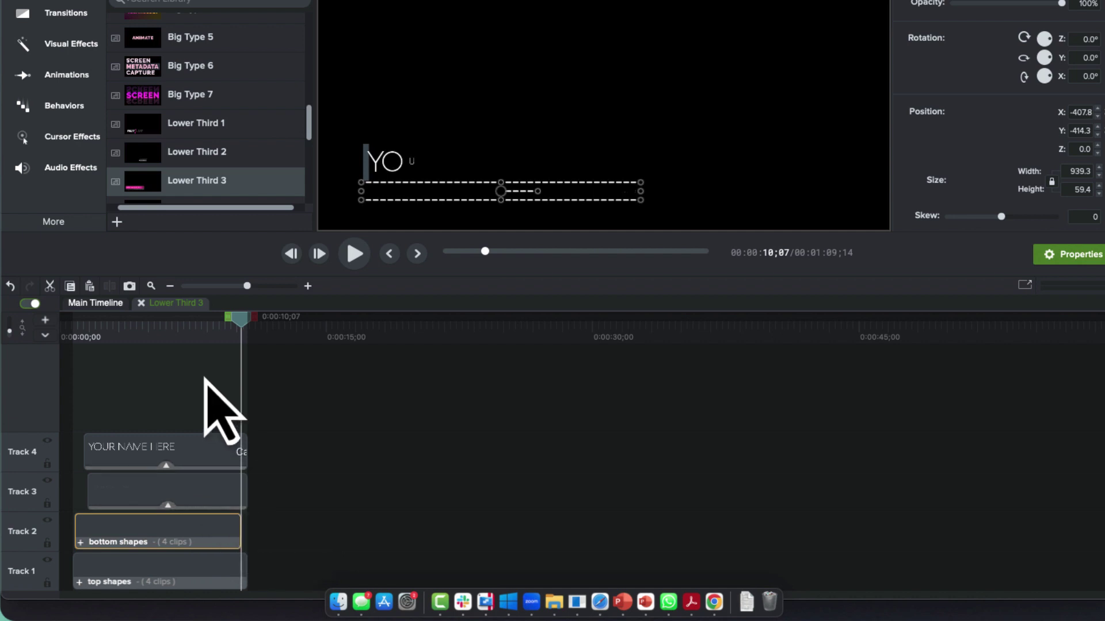
left_click_drag(197, 332, 219, 328)
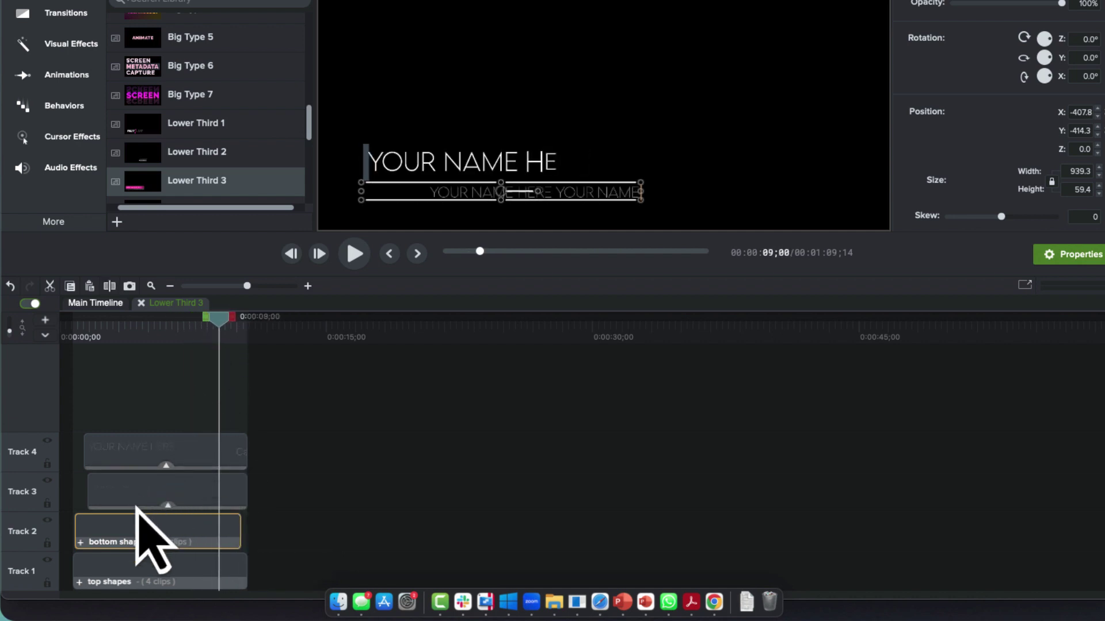
Step: In bottom shapes, drag the exit animations of the Shape clips on Tracks 1–4 to their clip ends
left_click(81, 542)
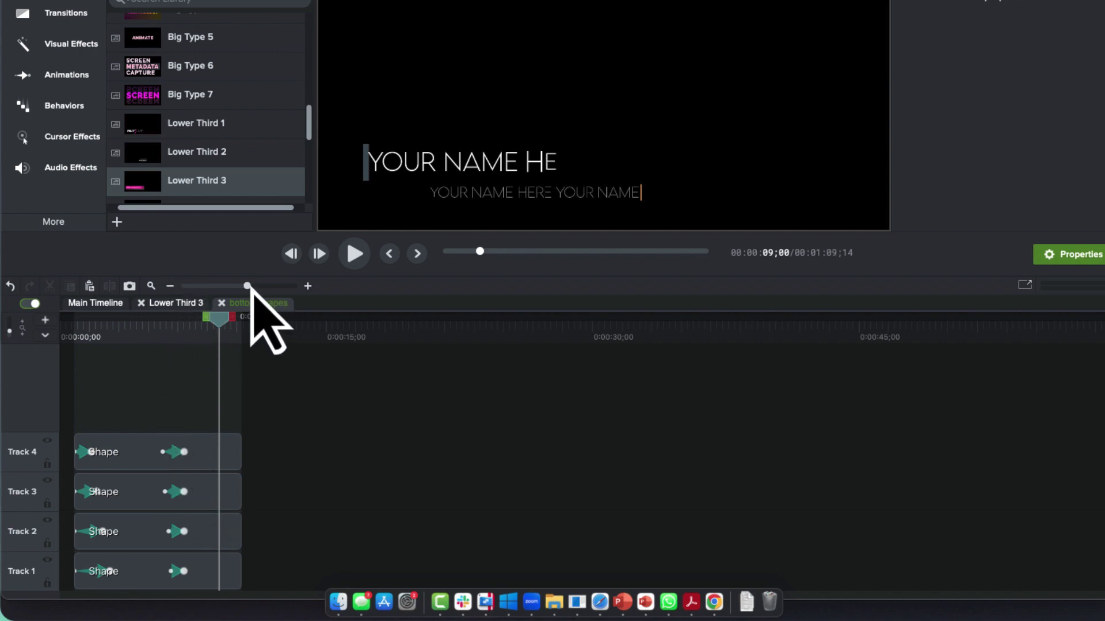
left_click_drag(248, 286, 268, 286)
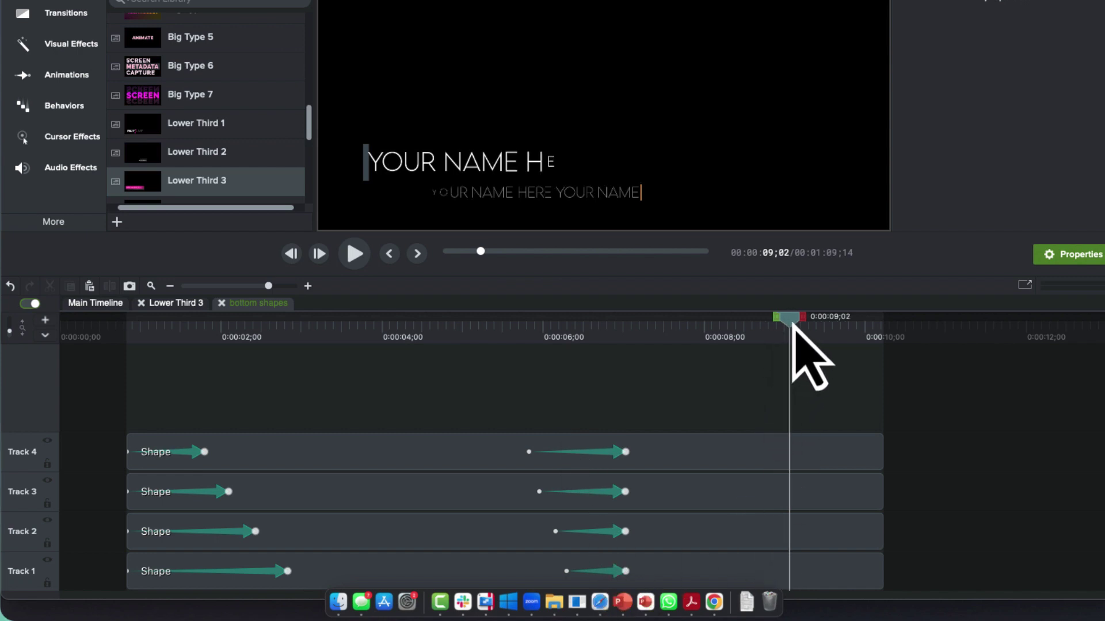
left_click_drag(793, 324, 879, 325)
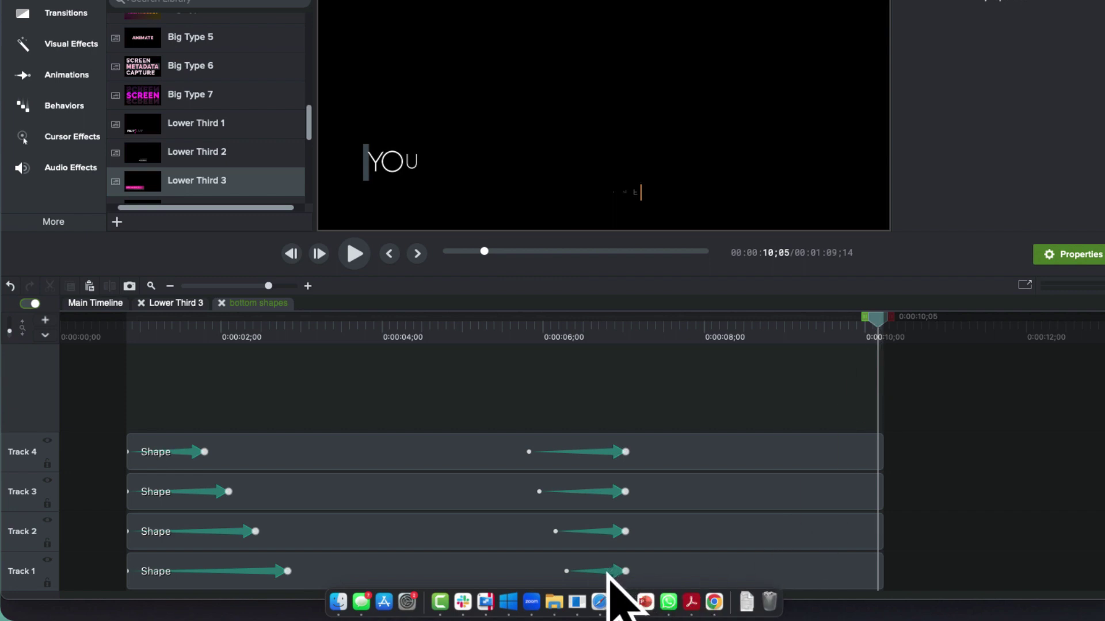
left_click_drag(608, 571, 843, 569)
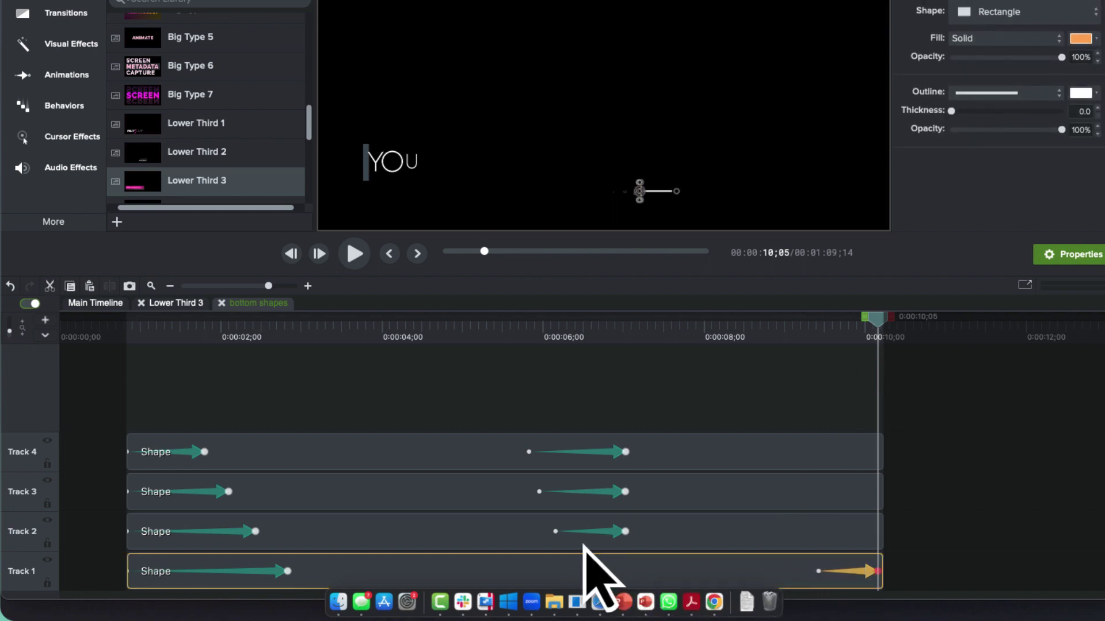
left_click_drag(604, 531, 861, 538)
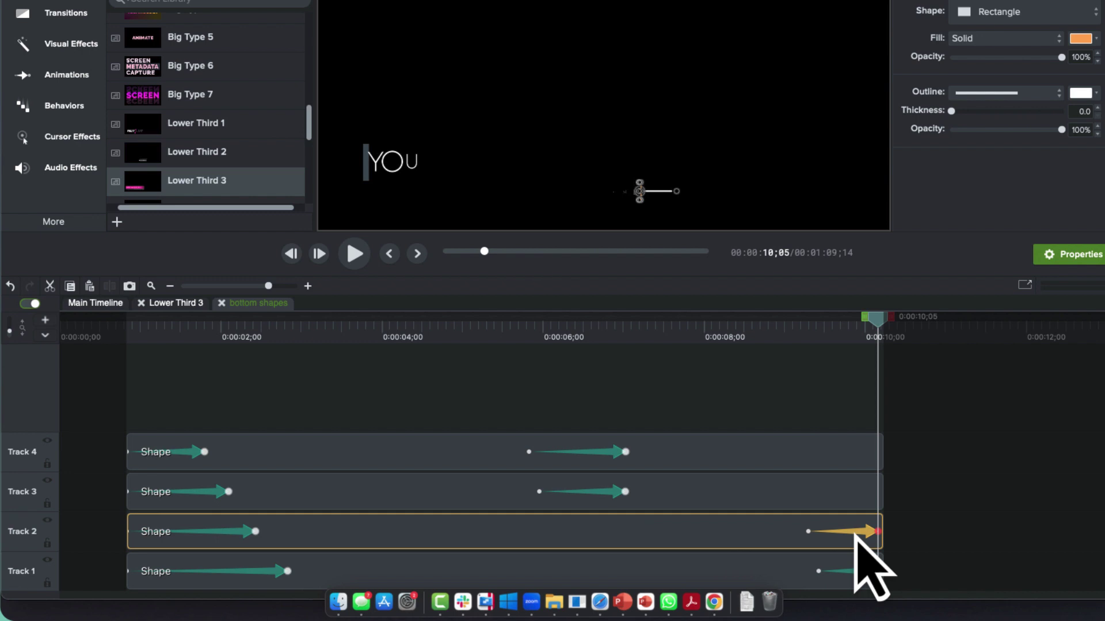
left_click_drag(598, 496, 833, 494)
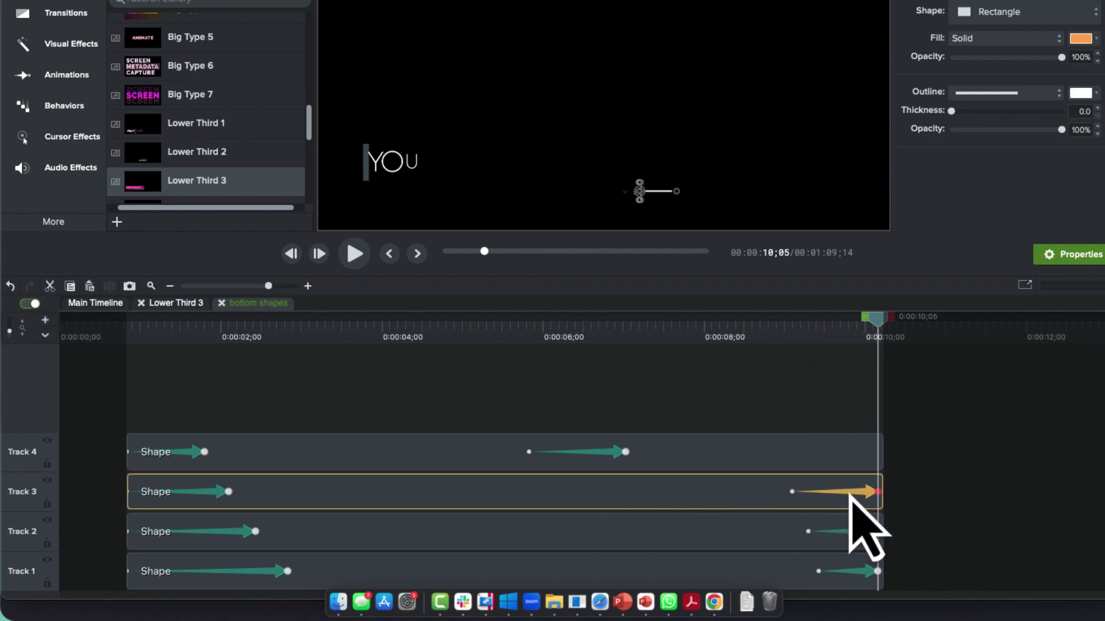
left_click_drag(613, 461, 863, 469)
left_click(692, 333)
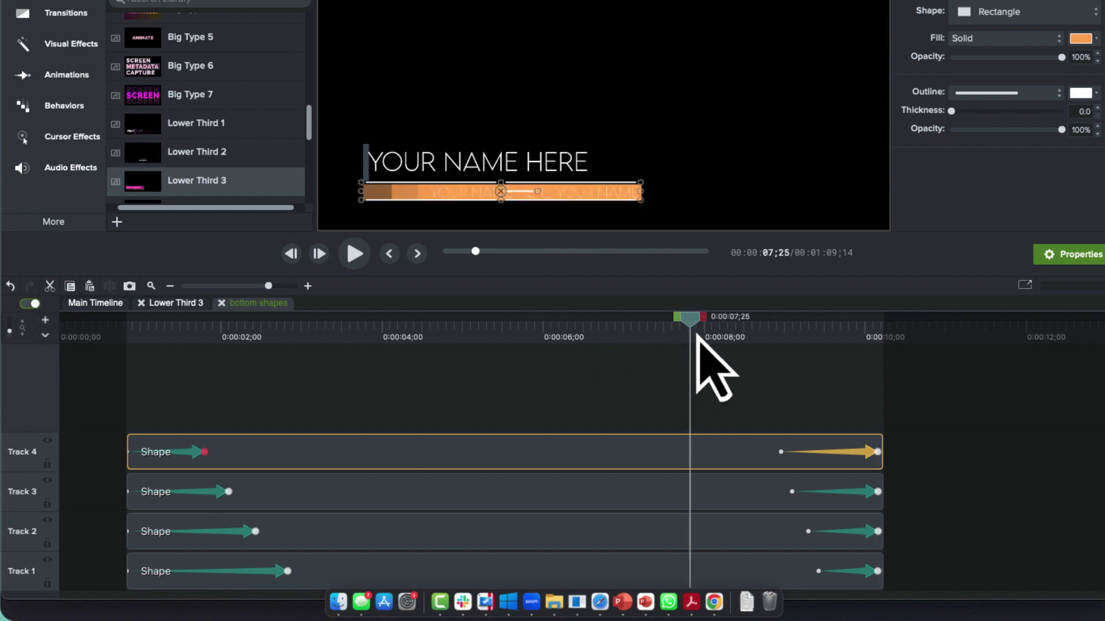
left_click_drag(696, 337, 877, 343)
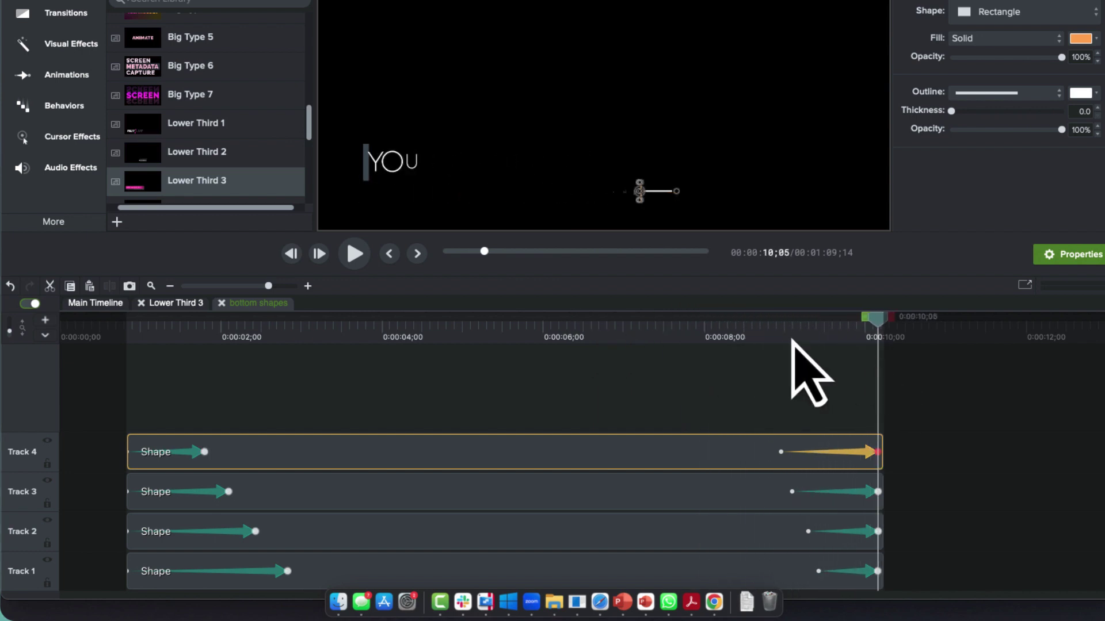
Step: Open top shapes and snap the exit animations of the Shape clips on Tracks 4–1 to their clip ends
left_click(221, 303)
left_click(209, 584)
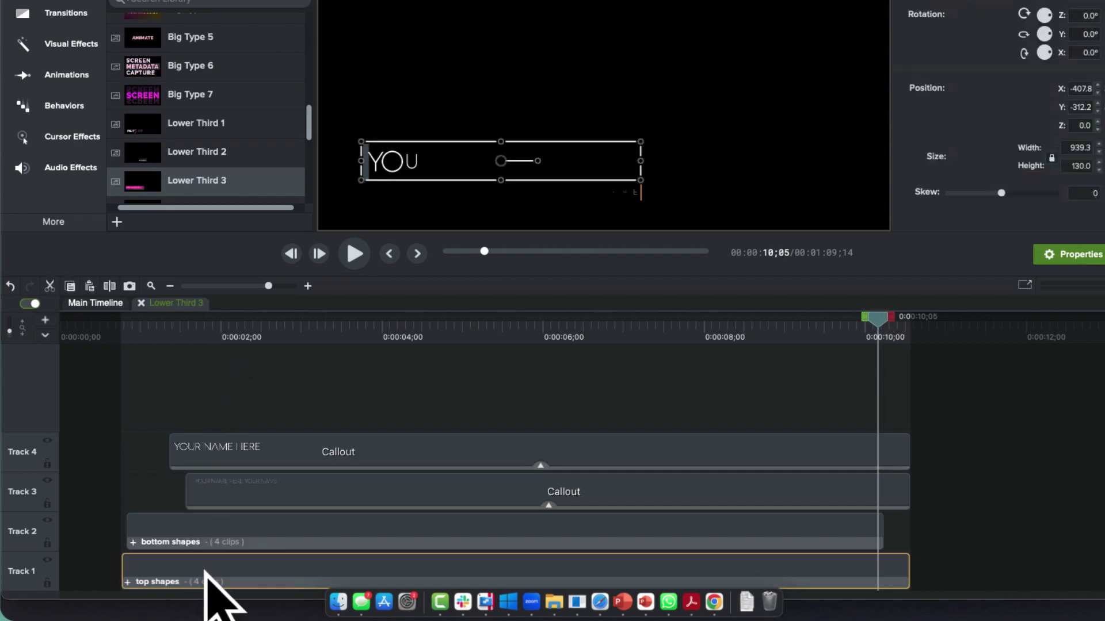
left_click(128, 582)
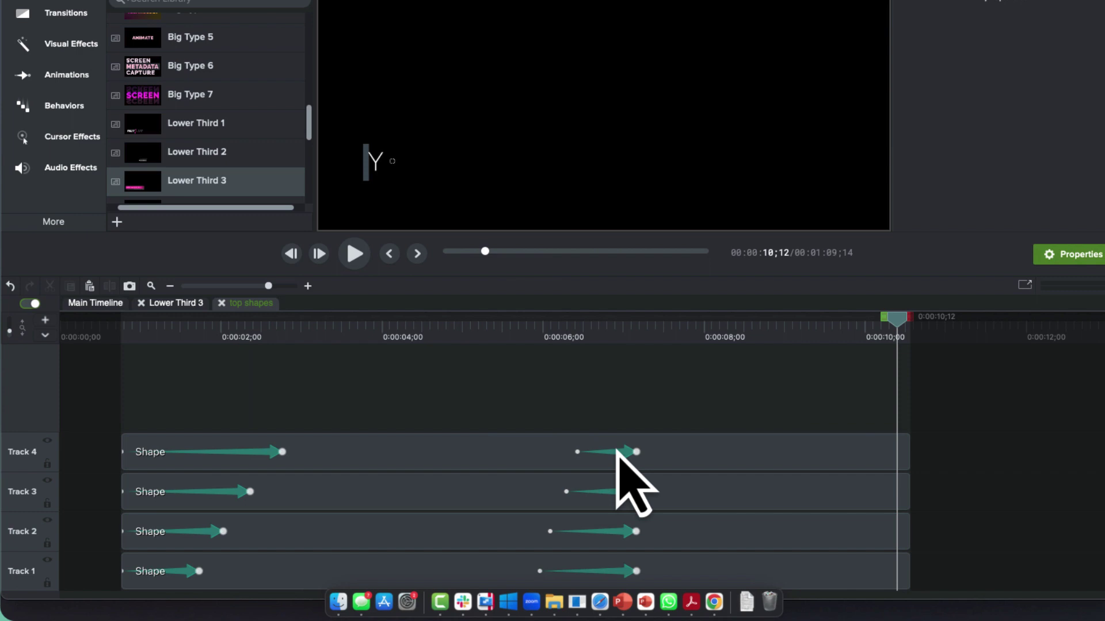
left_click_drag(616, 452, 868, 452)
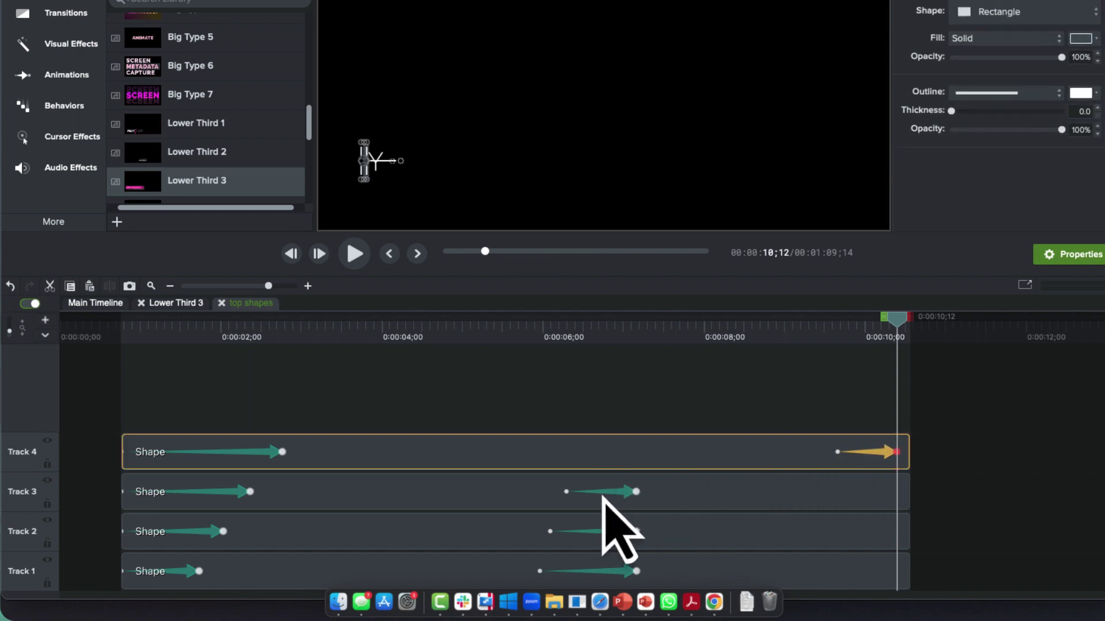
left_click_drag(604, 495, 883, 489)
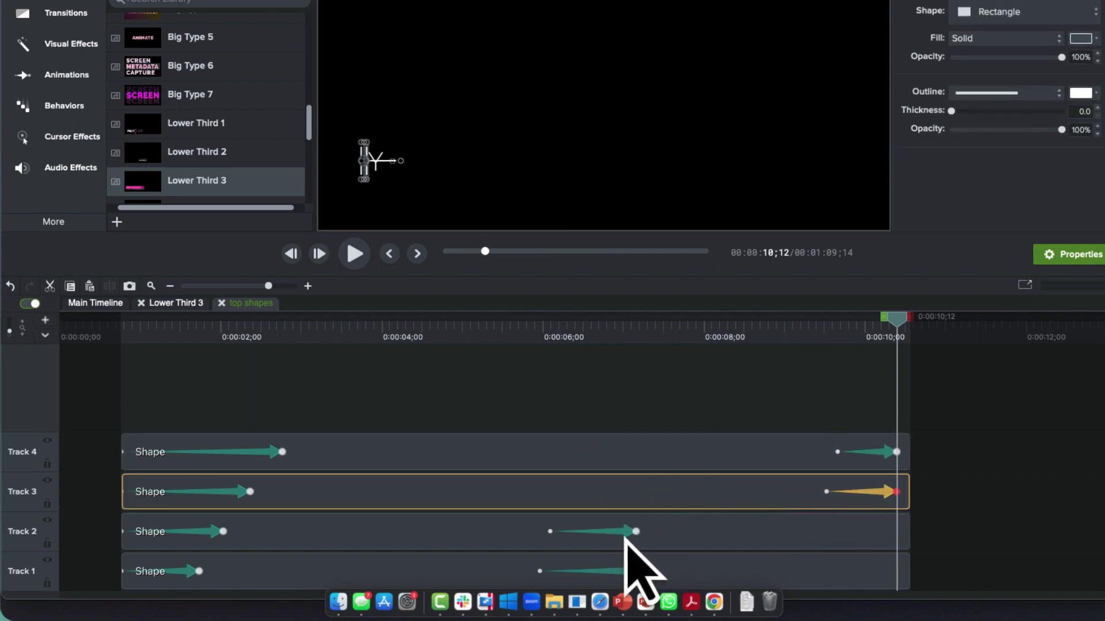
left_click_drag(618, 533, 889, 534)
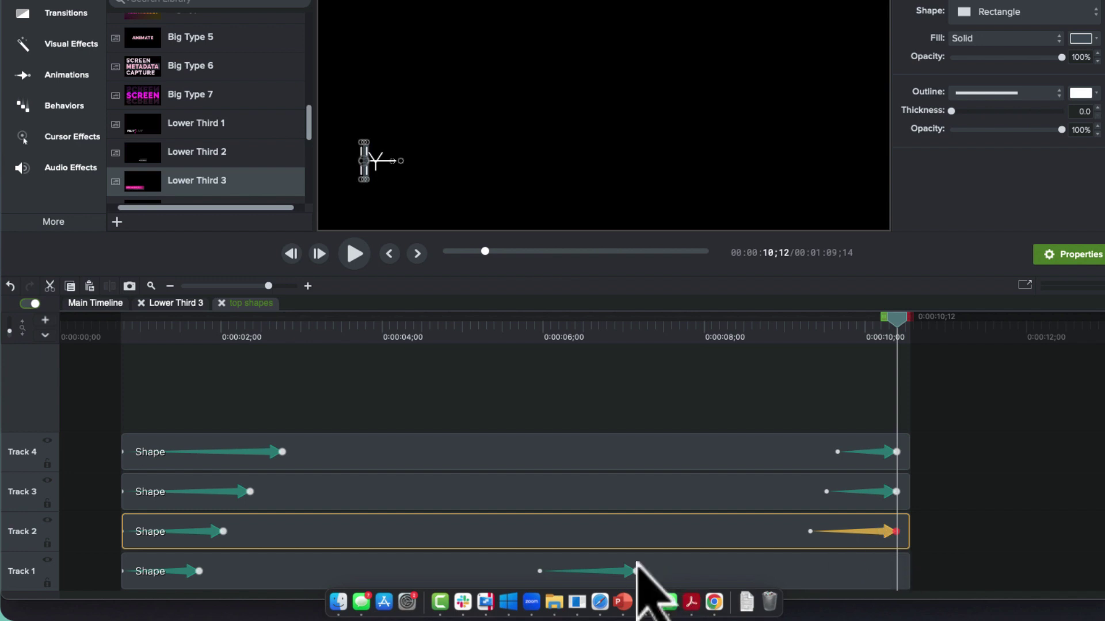
left_click_drag(622, 573, 892, 572)
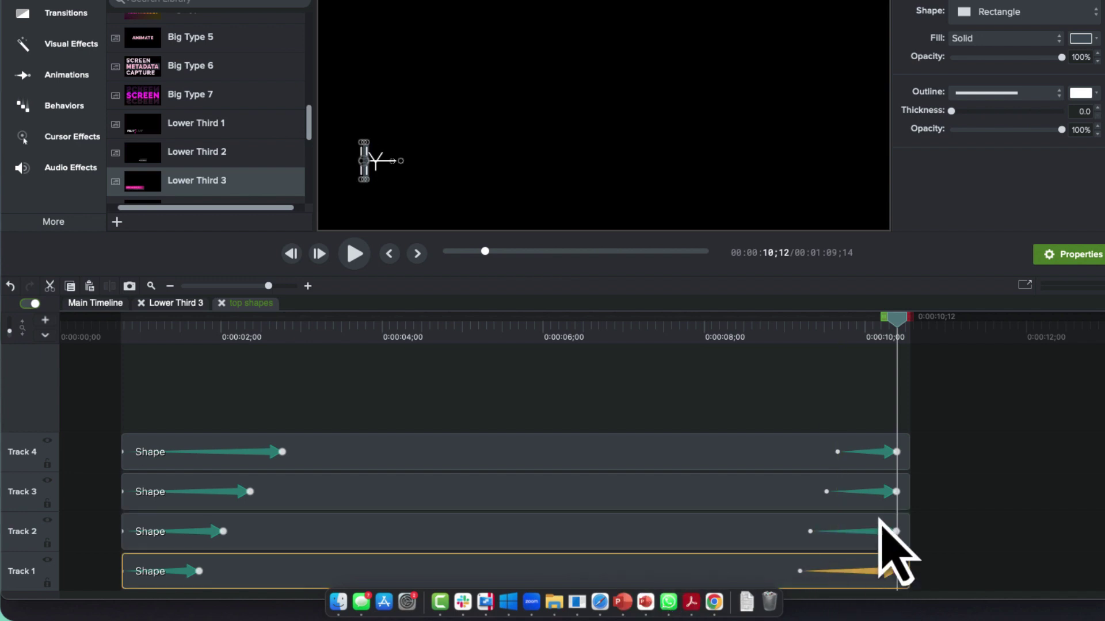
left_click_drag(895, 339, 716, 345)
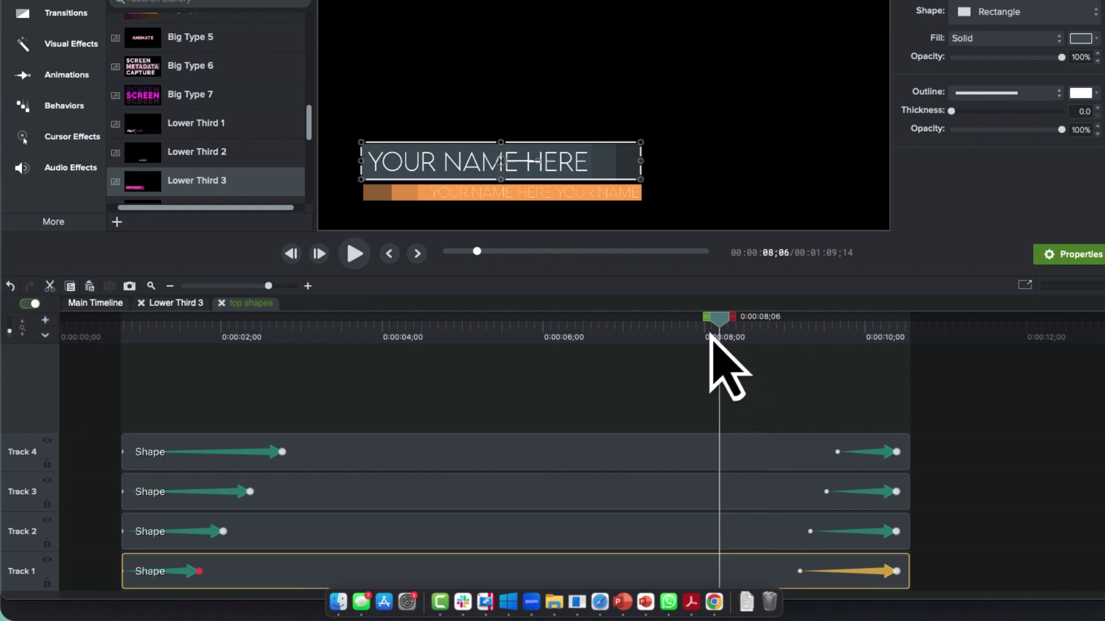
Step: Change the Track 3 subtitle callout's font weight from Thin to Medium
left_click(221, 304)
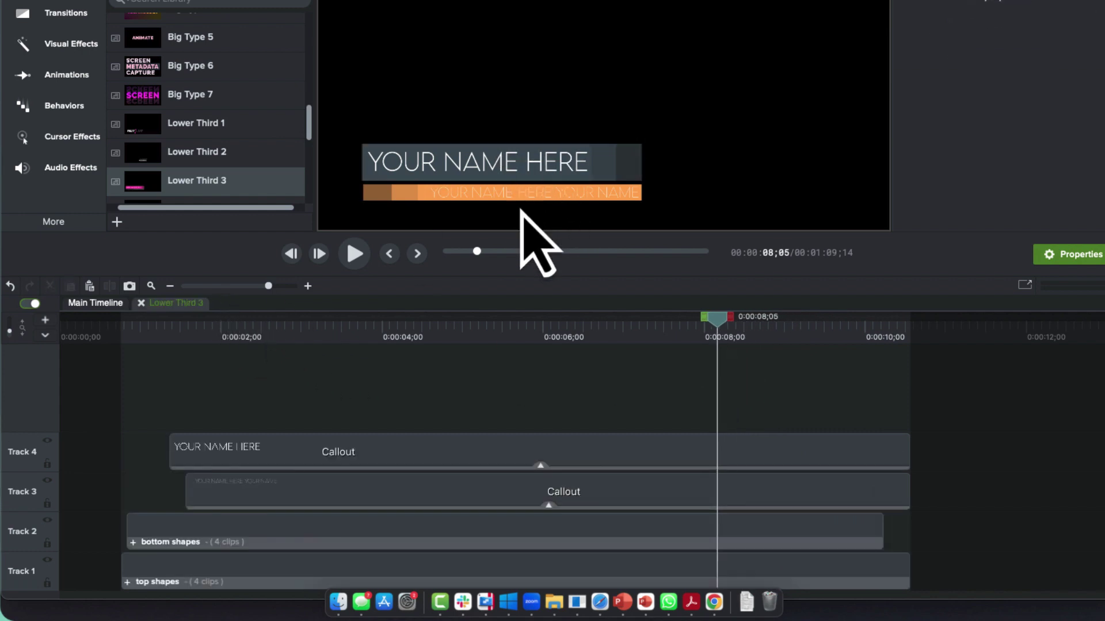
left_click_drag(479, 327, 719, 349)
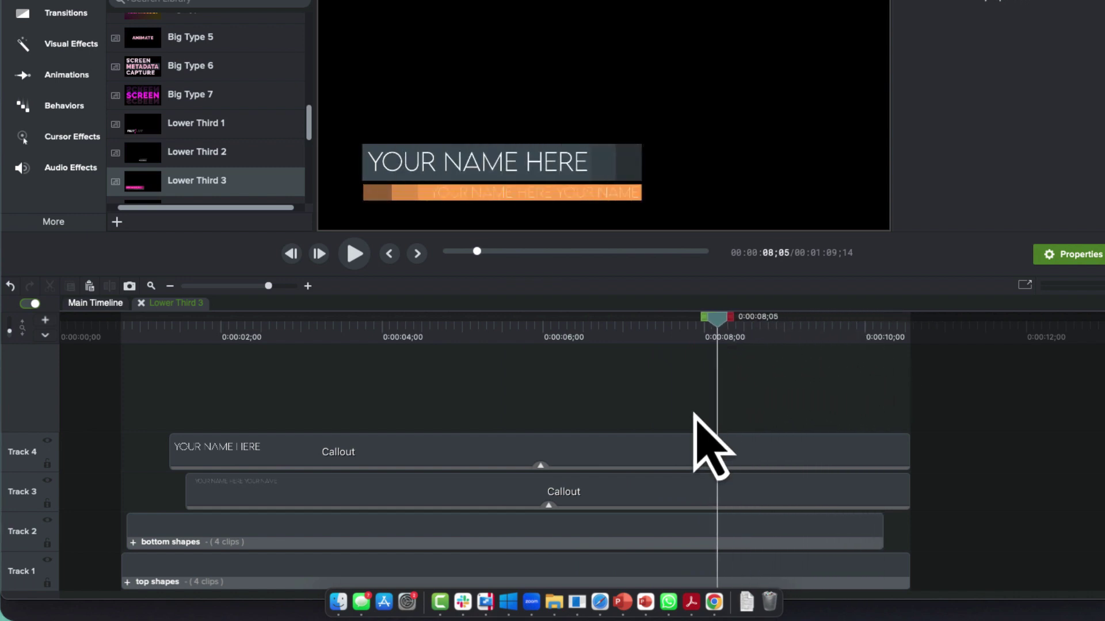
left_click(588, 504)
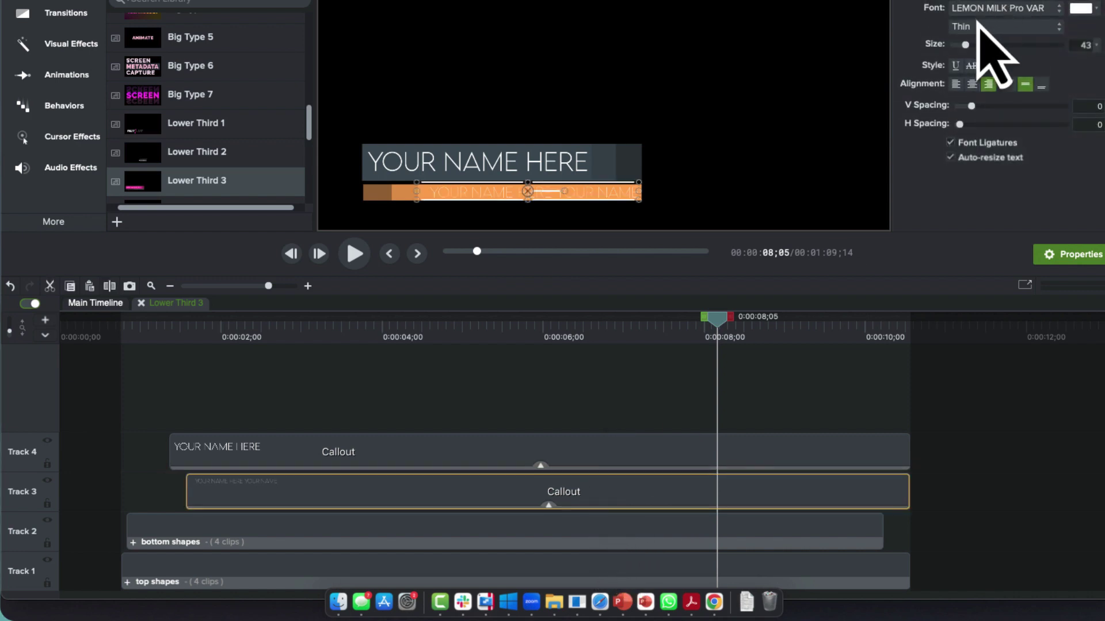
left_click(976, 26)
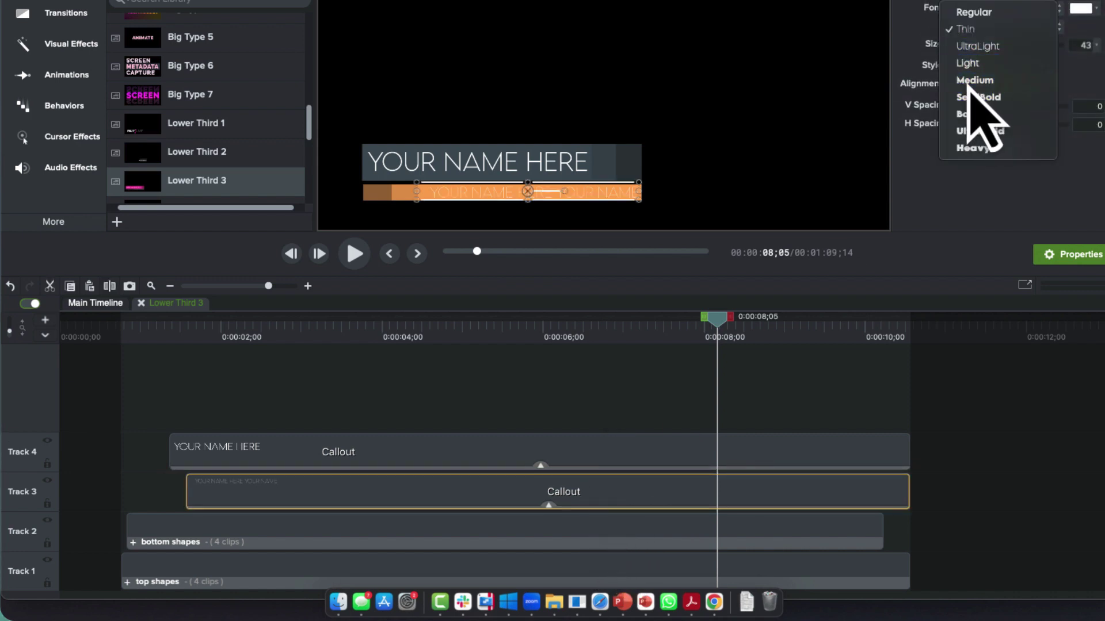
left_click(971, 79)
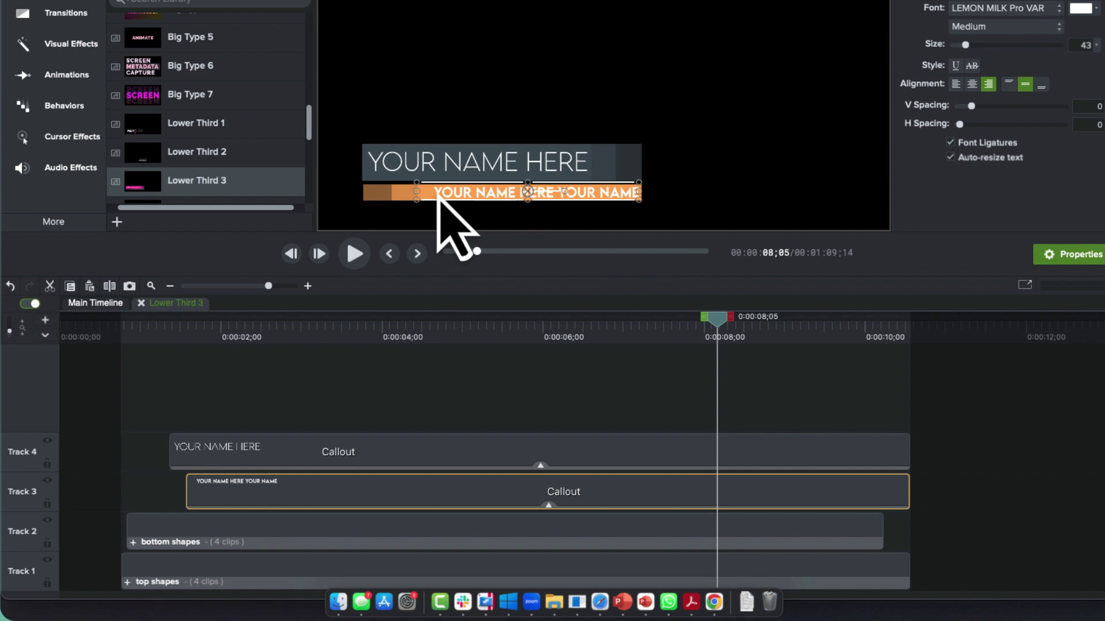
left_click_drag(598, 332, 833, 327)
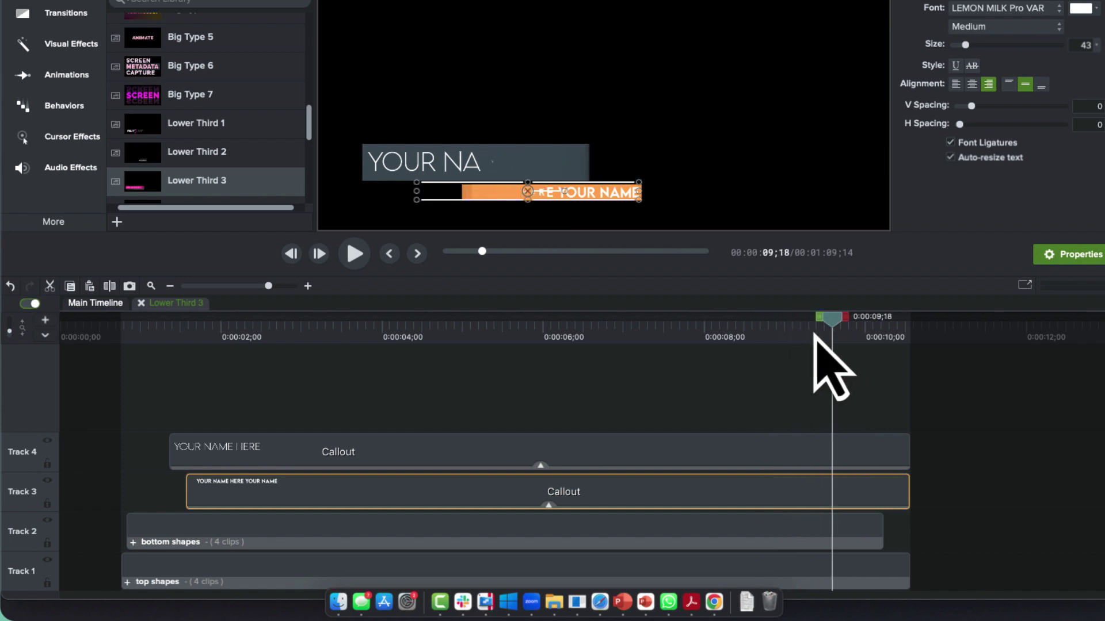
Step: Hide the bottom shapes on Tracks 4, 3 and 2, leaving only Track 1's shape visible
left_click(133, 543)
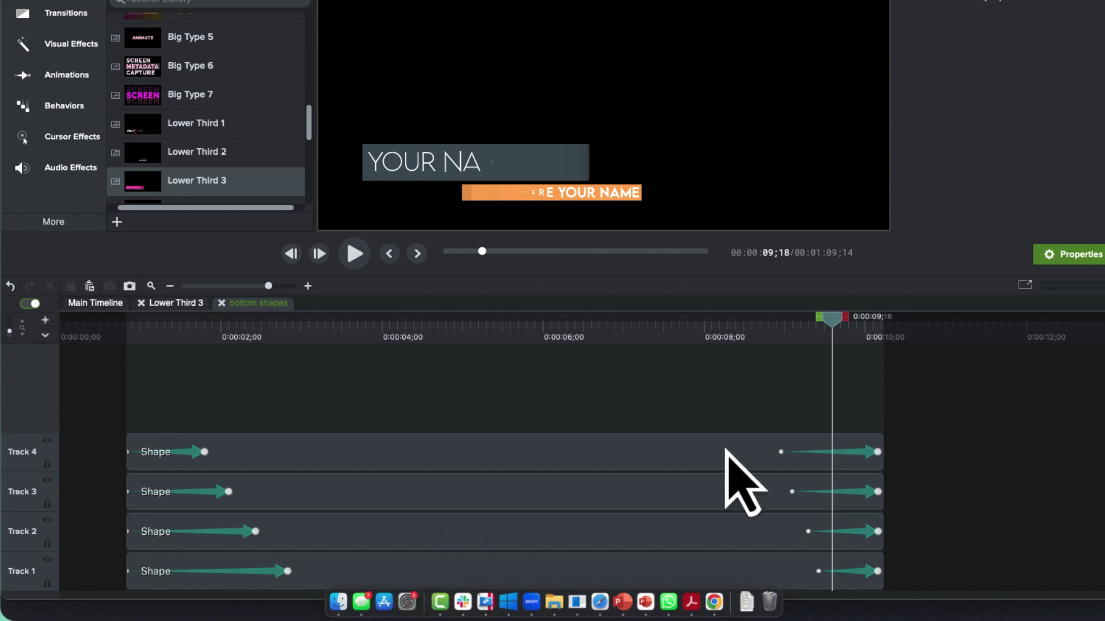
left_click_drag(825, 319, 875, 321)
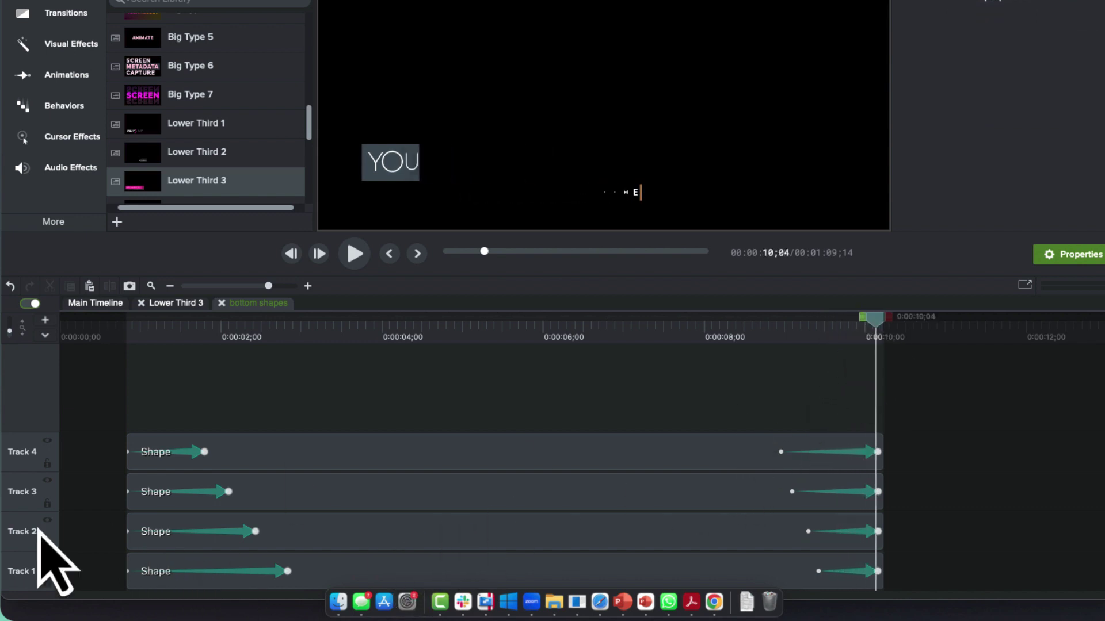
left_click(47, 440)
left_click(48, 479)
left_click(47, 520)
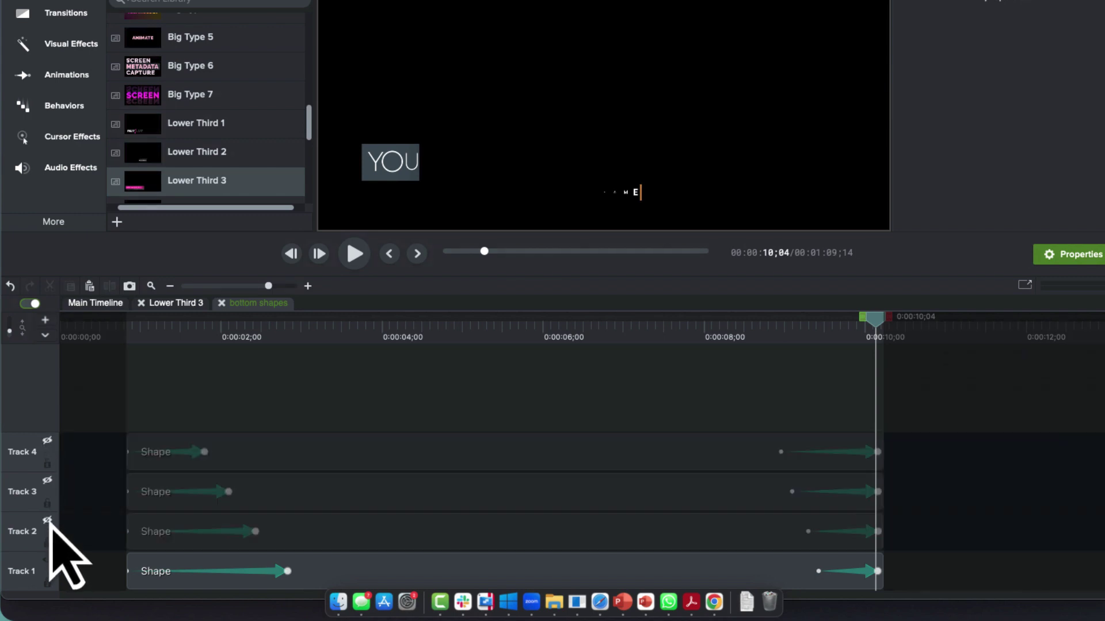
left_click_drag(614, 333, 880, 340)
left_click(771, 573)
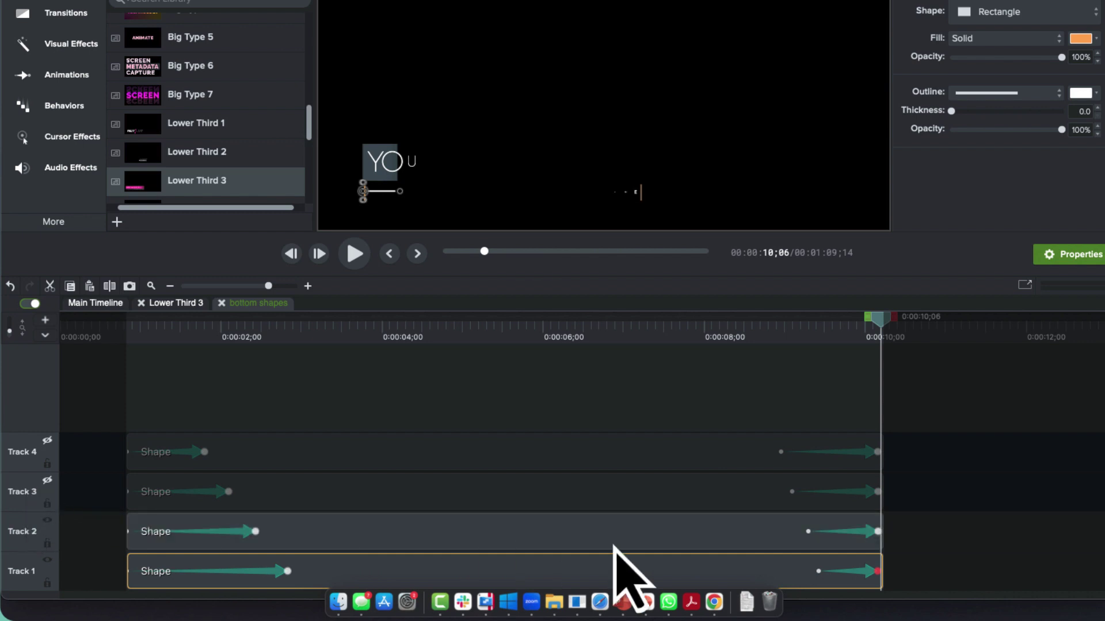
Step: Unhide the shapes on Tracks 3 and 4 and scrub from 1 to 8 seconds to check them
left_click(721, 532)
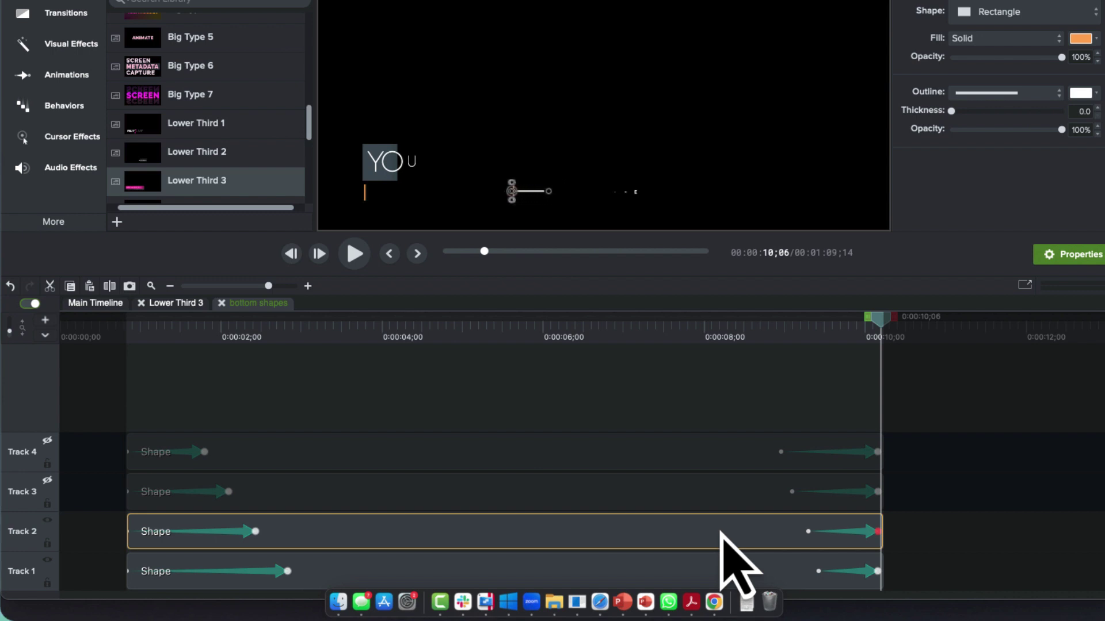
left_click(47, 480)
left_click(761, 492)
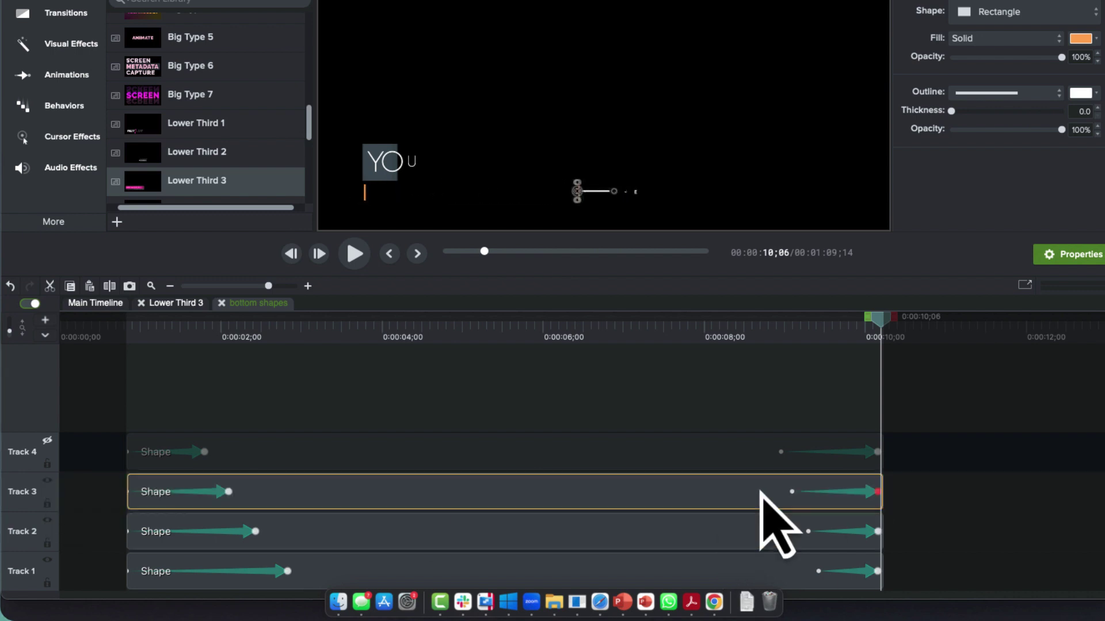
left_click(47, 440)
left_click(717, 459)
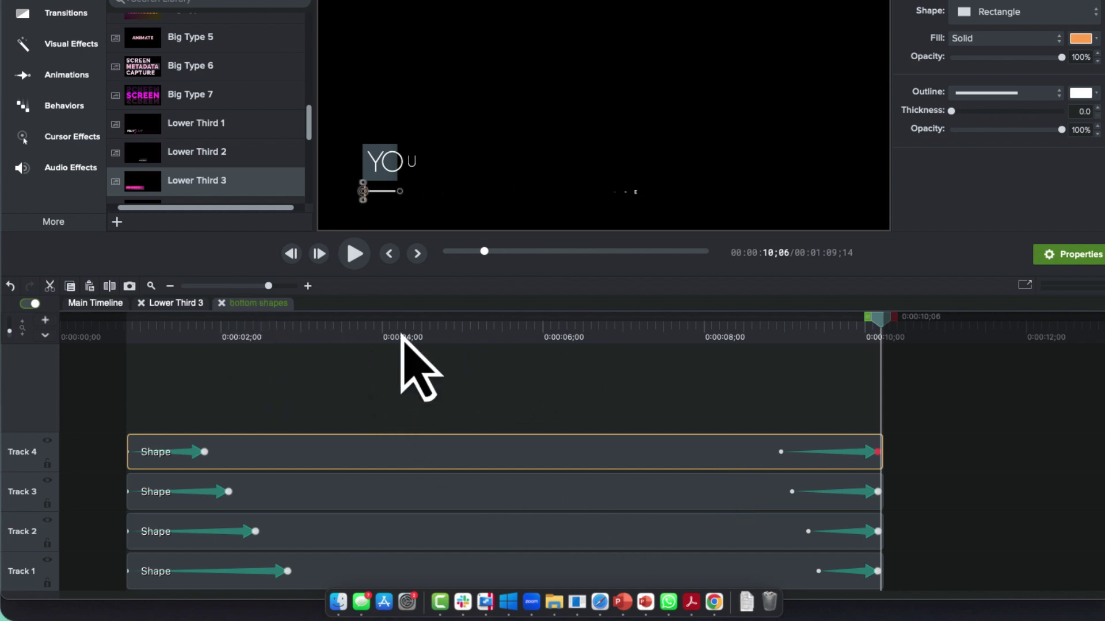
left_click(158, 325)
left_click_drag(158, 326, 856, 352)
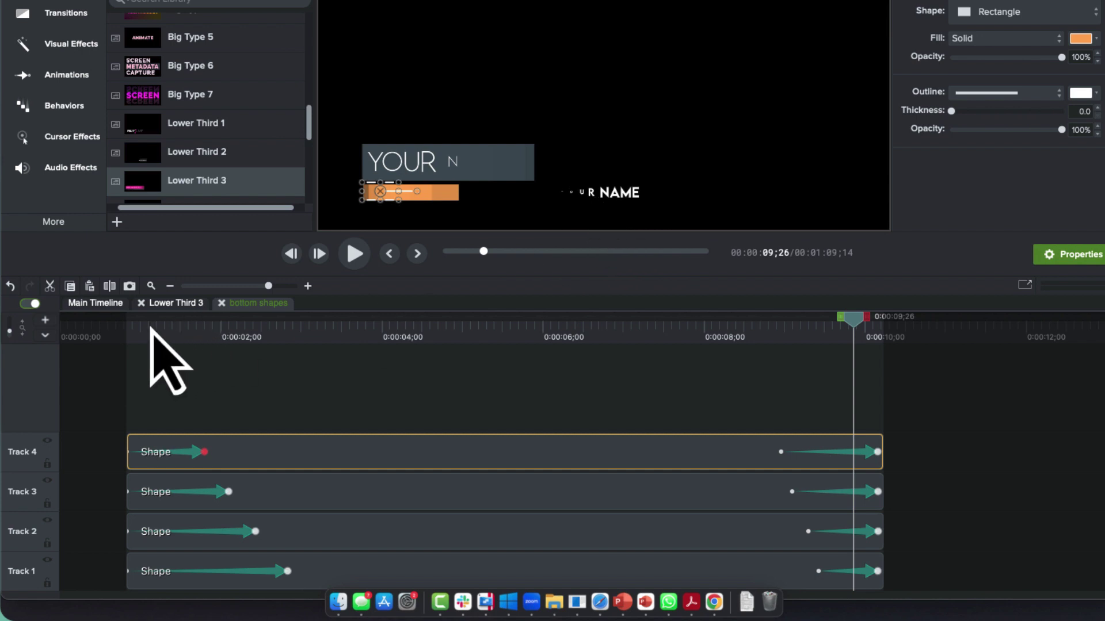
Step: Set the Track 3 subtitle callout's Out behavior type to Text - Right to Left
left_click(221, 303)
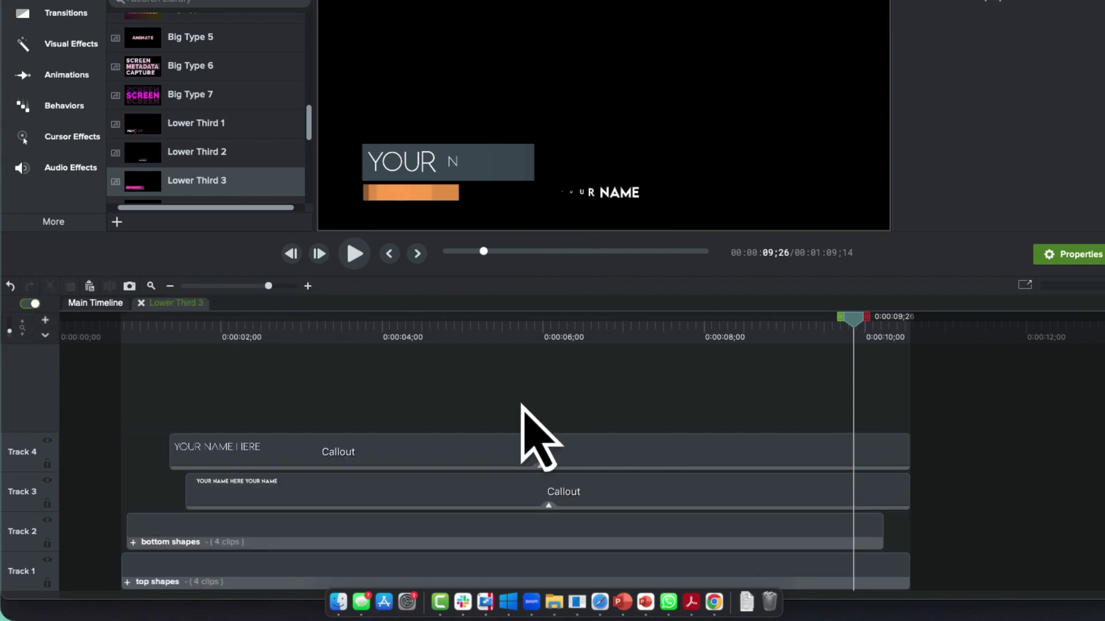
left_click(623, 490)
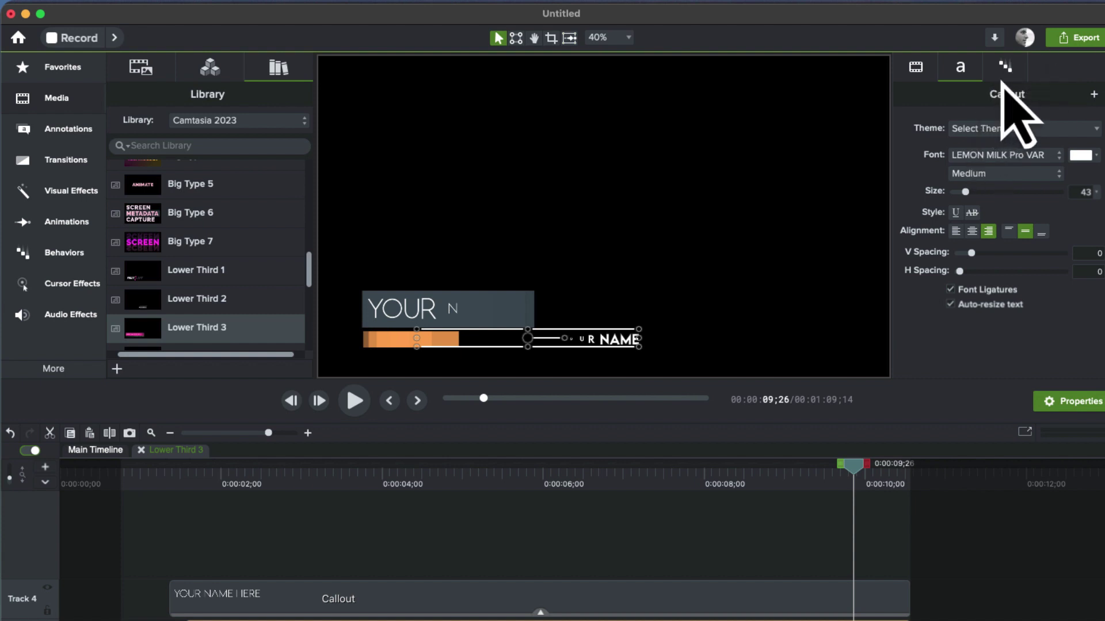
left_click(1002, 67)
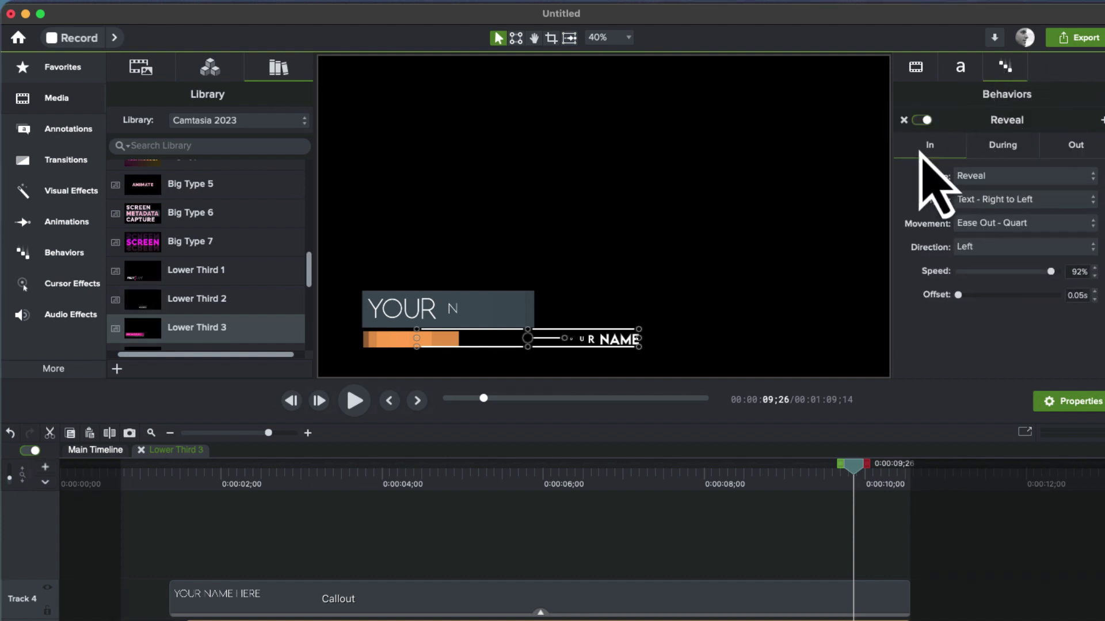
left_click(1013, 146)
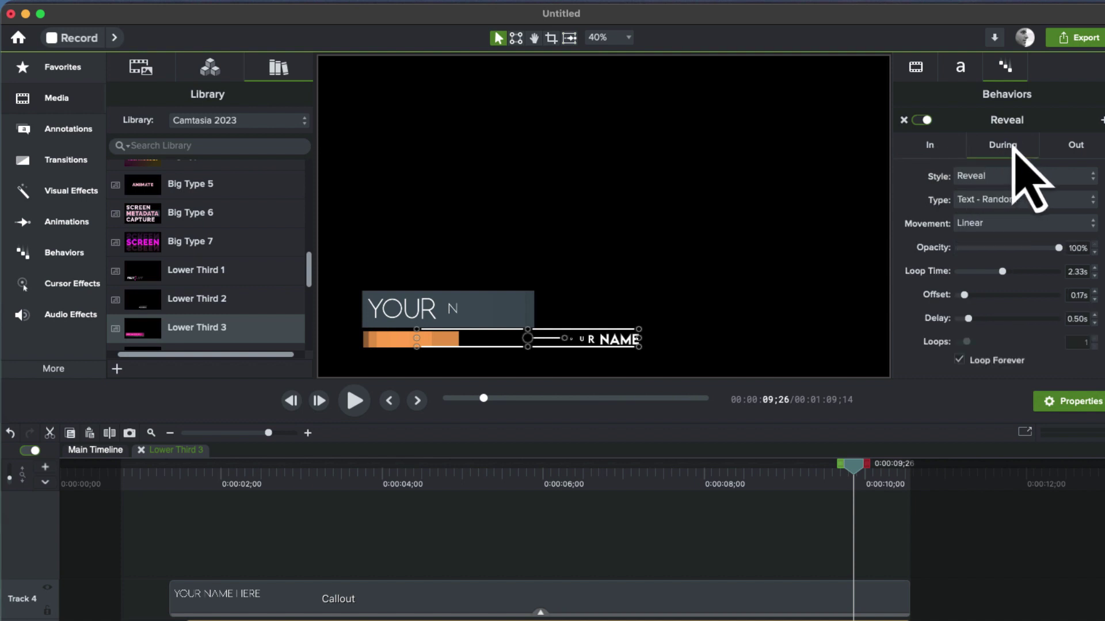
left_click(1067, 146)
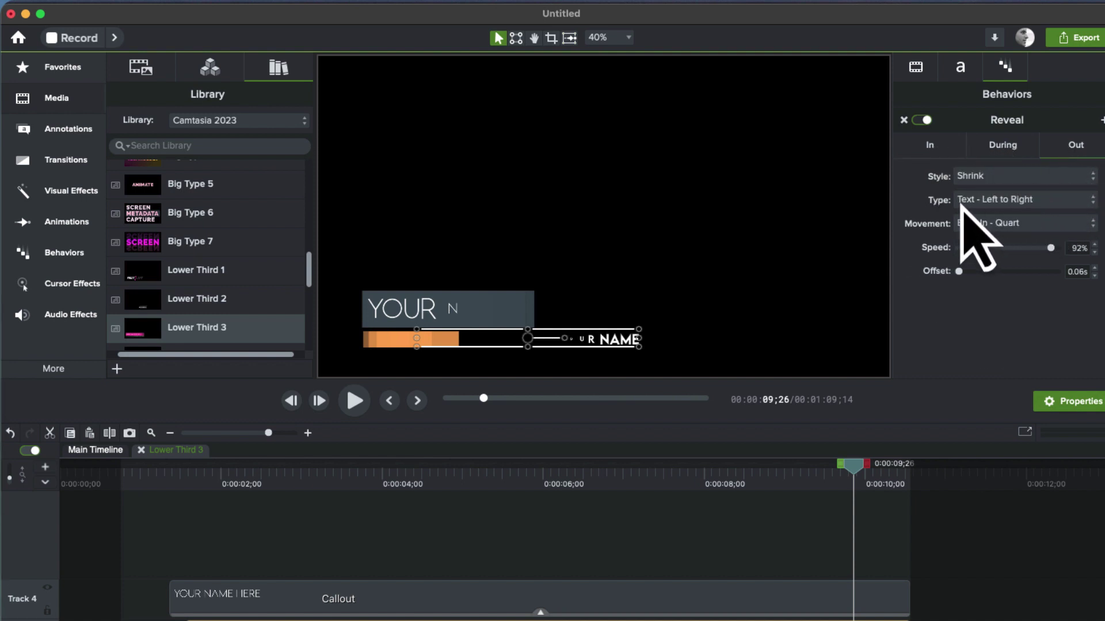
left_click(986, 200)
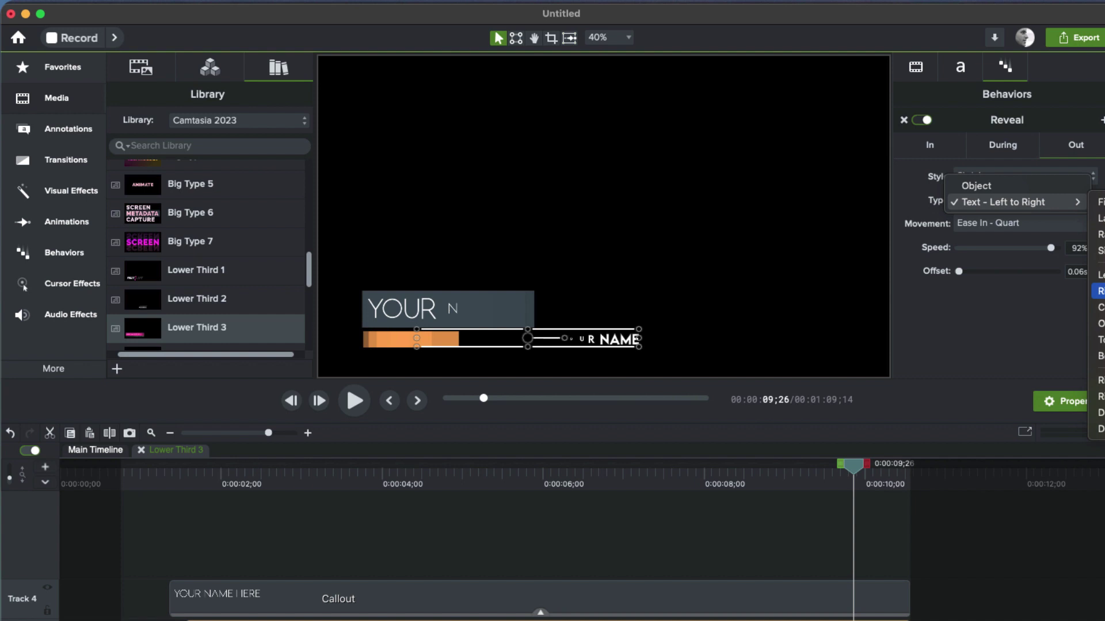
left_click(1099, 291)
left_click_drag(748, 473, 859, 494)
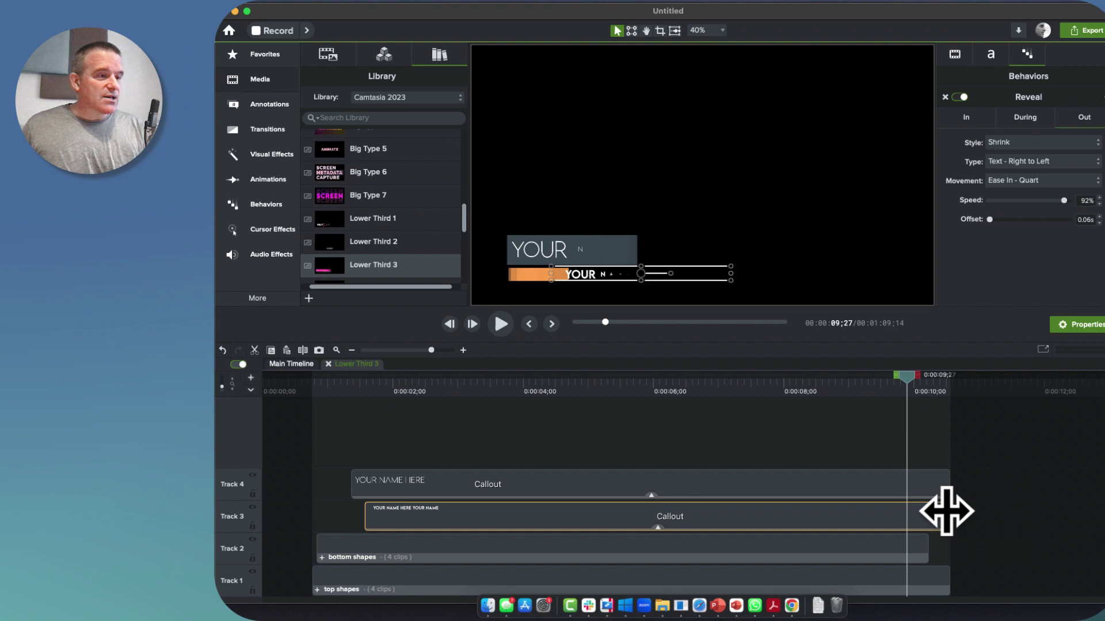
Step: Trim the subtitle callout to end at 9;14, then move both callouts up one track
left_click_drag(945, 511, 927, 511)
left_click_drag(811, 390, 958, 402)
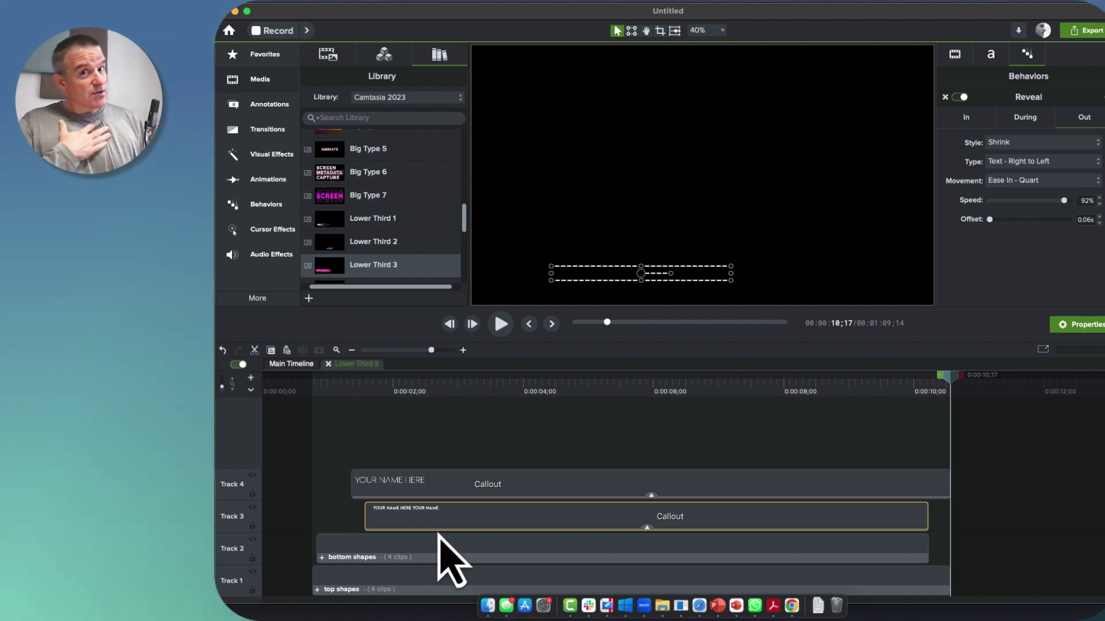
left_click(439, 494)
left_click(441, 517, "shift")
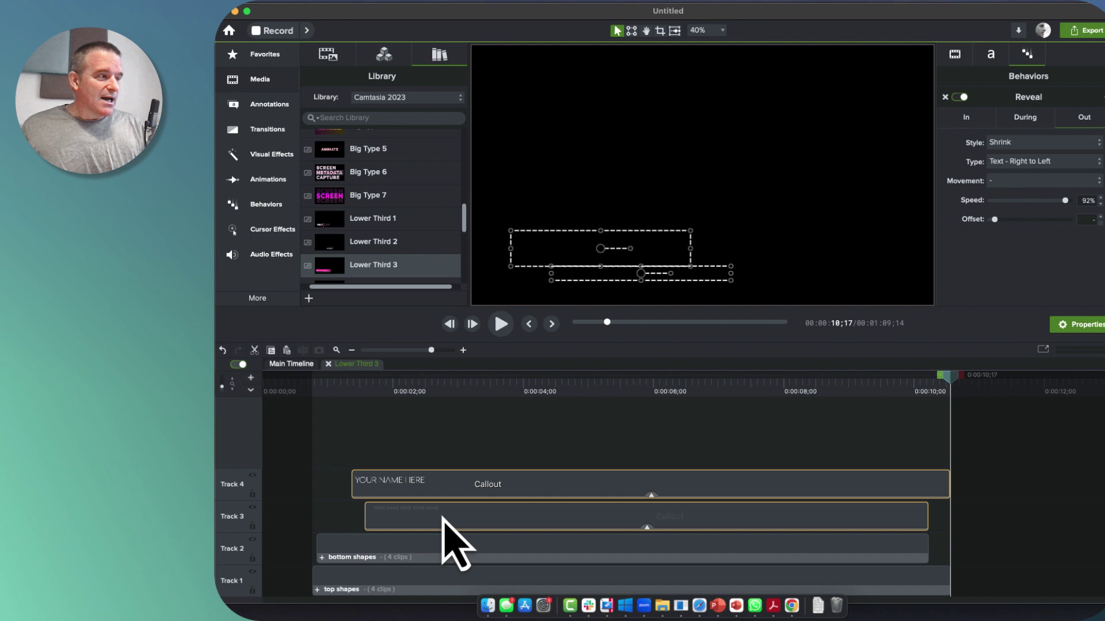
mouse_move(465, 473)
left_mouse_down()
mouse_move(472, 447)
mouse_move(459, 444)
mouse_move(463, 454)
left_mouse_up()
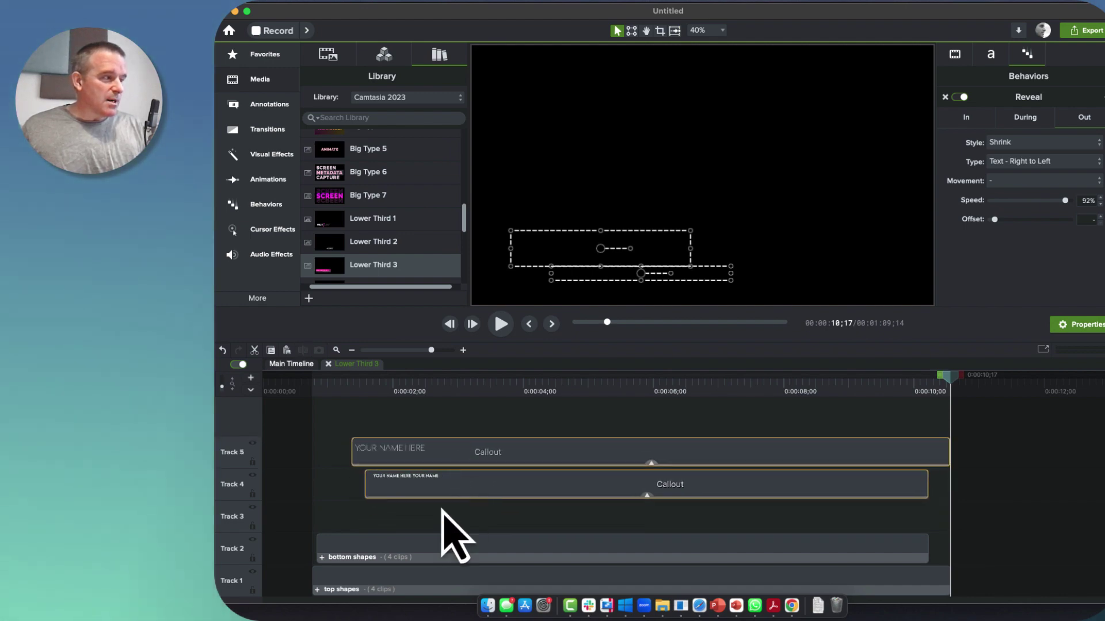
Step: Put top shapes above bottom shapes, then shift all four clips down one track
left_click(405, 585)
left_click_drag(408, 572, 410, 525)
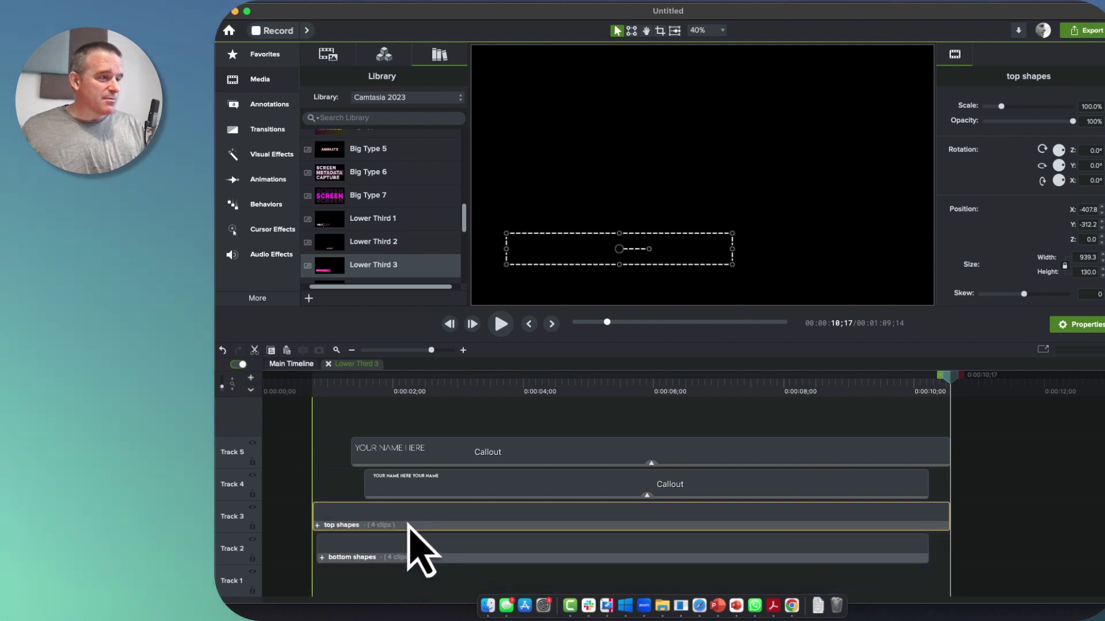
left_click(397, 554)
left_click(424, 457)
left_click(420, 488, "super")
left_click(407, 518, "super")
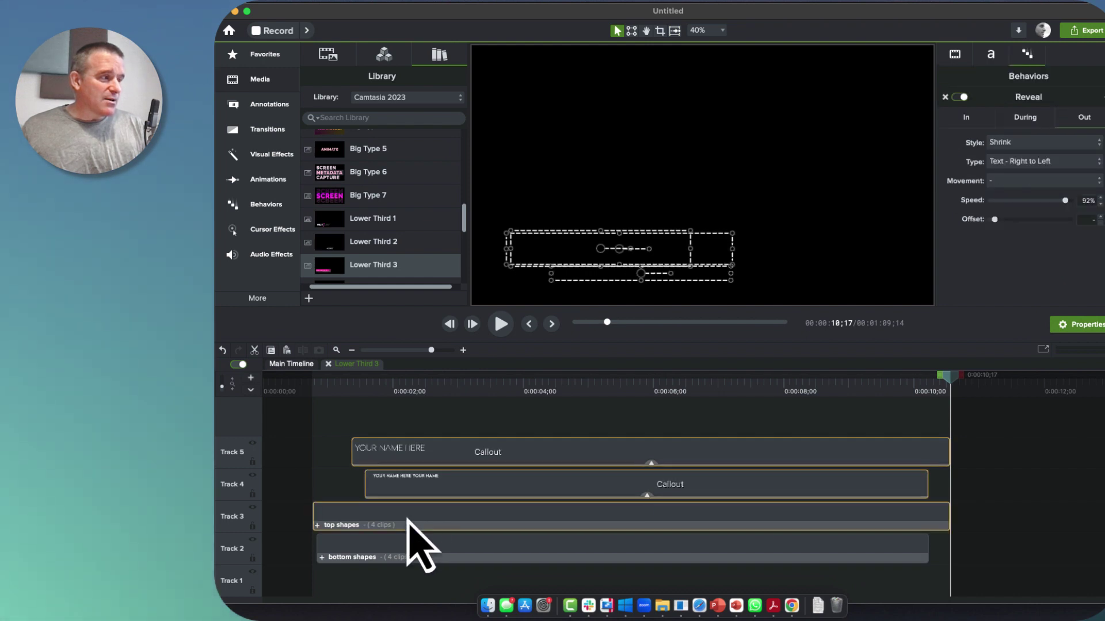
left_click(404, 551, "super")
left_click_drag(402, 550, 396, 584)
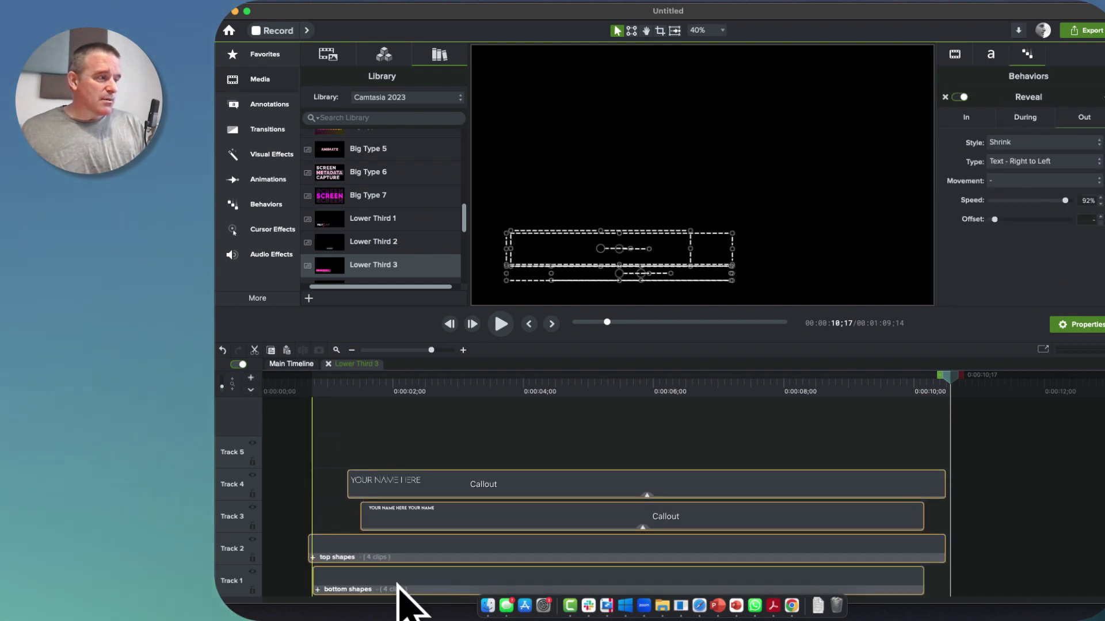
Step: Back on the main timeline, rename the Lower Third 3 group to the presenter's name plus 'Lower Third of wonders'
left_click(328, 364)
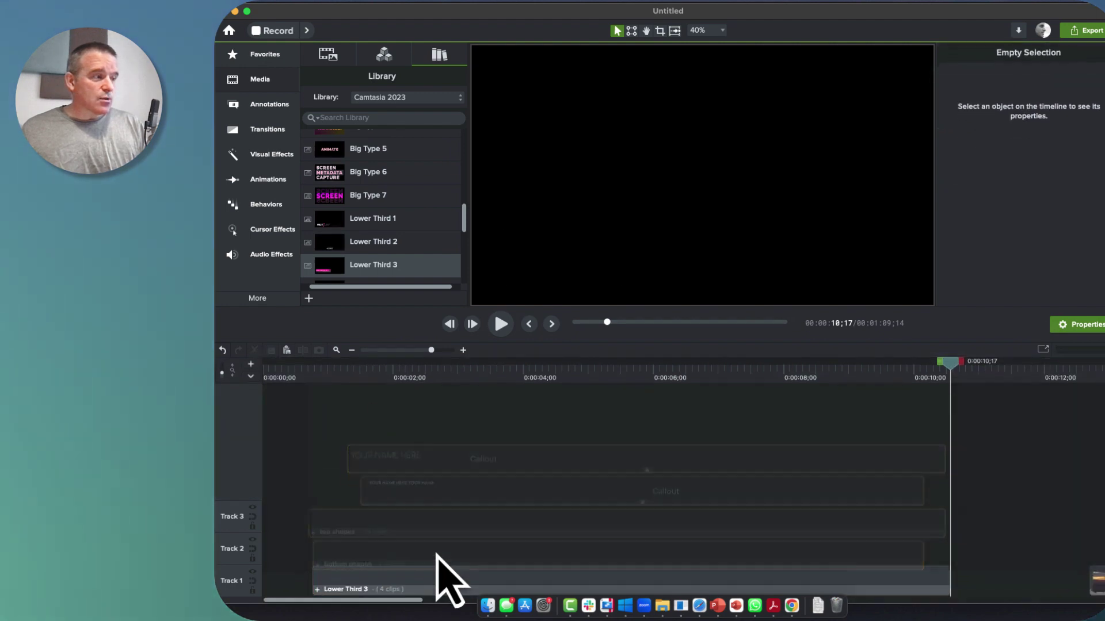
left_click(384, 582)
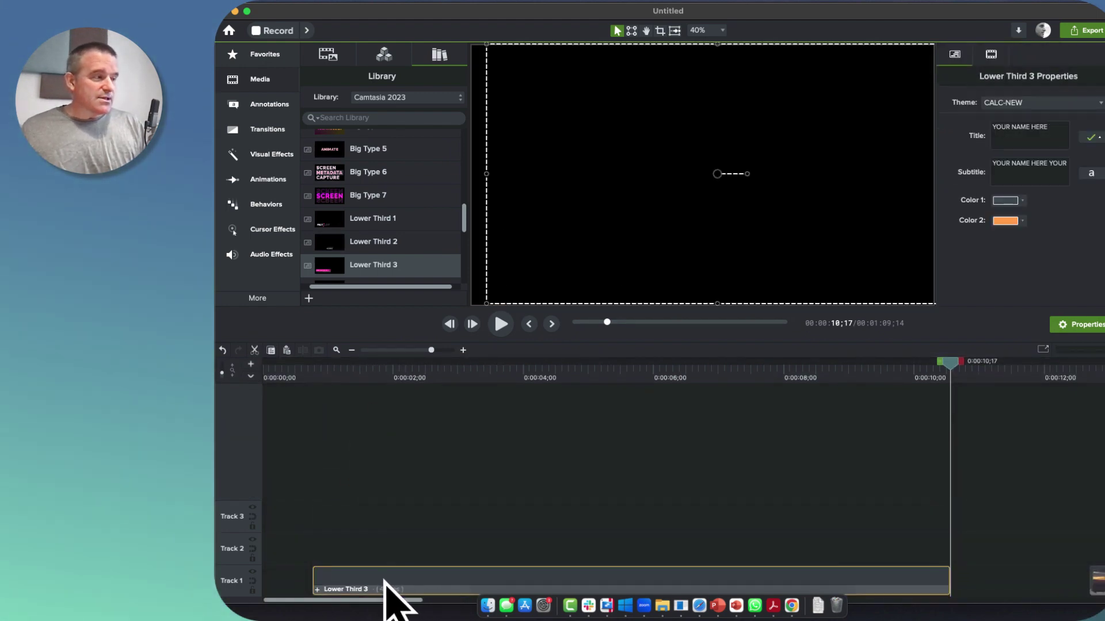
right_click(384, 581)
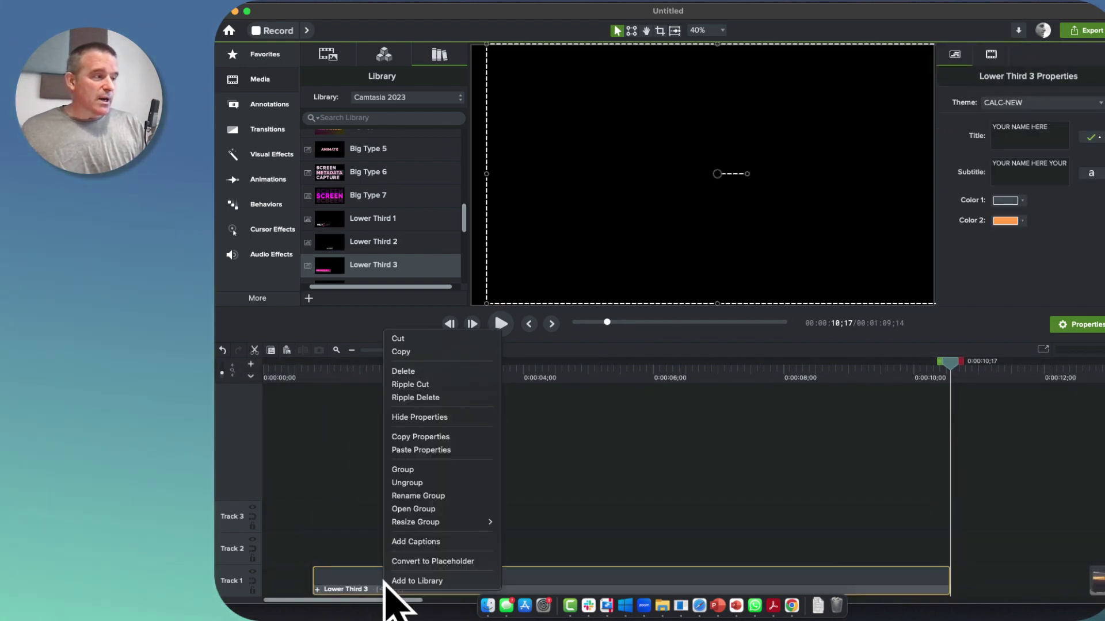
left_click(419, 496)
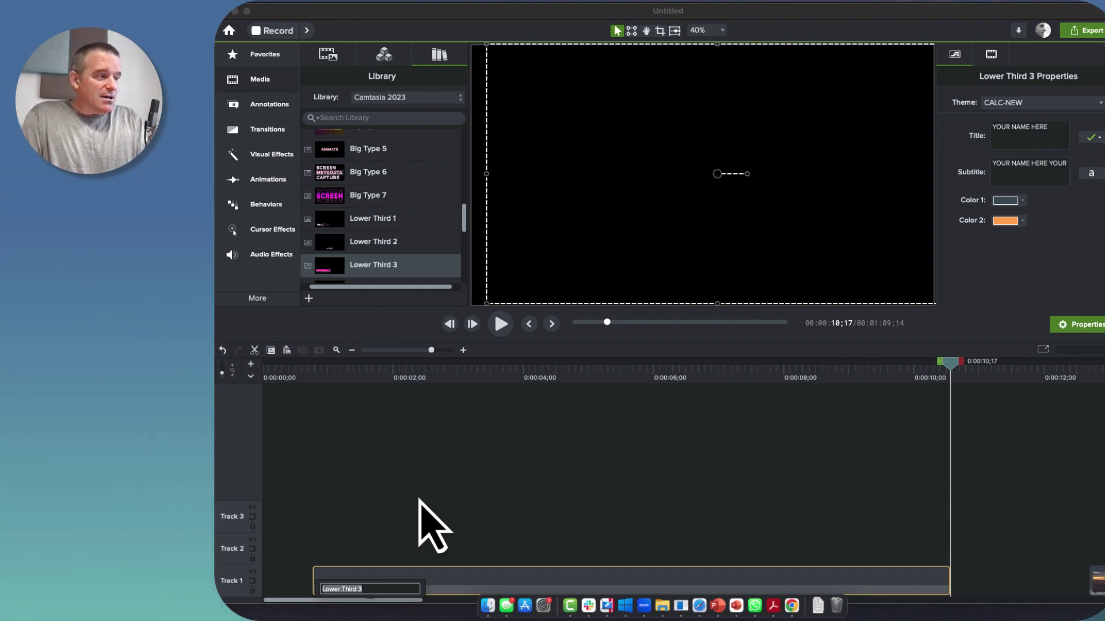
type("Troys")
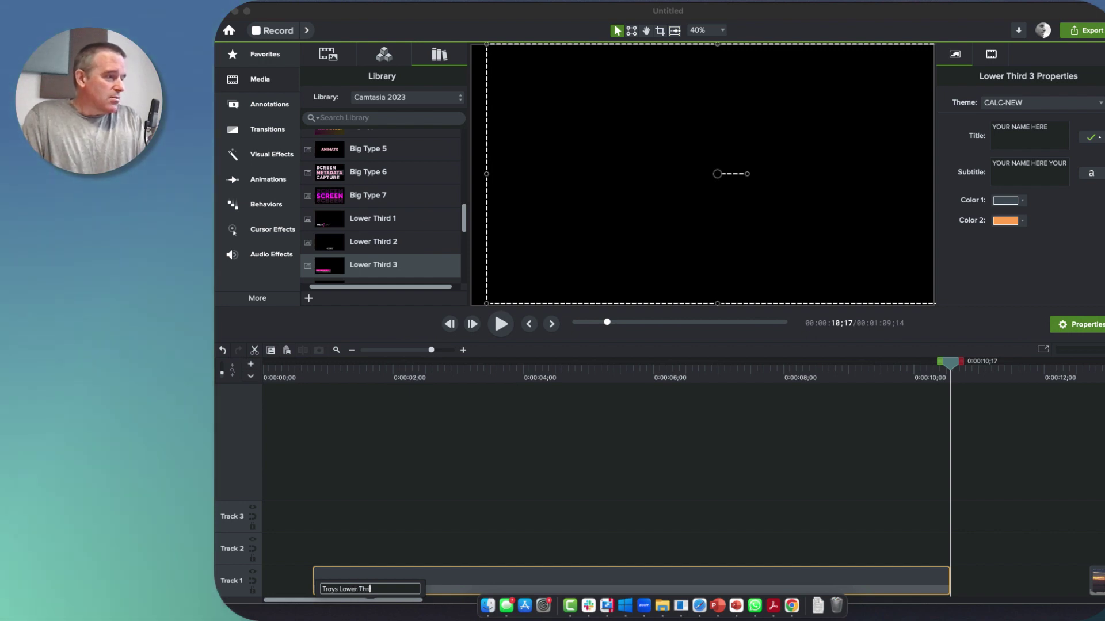
type("Lower Third of wonde")
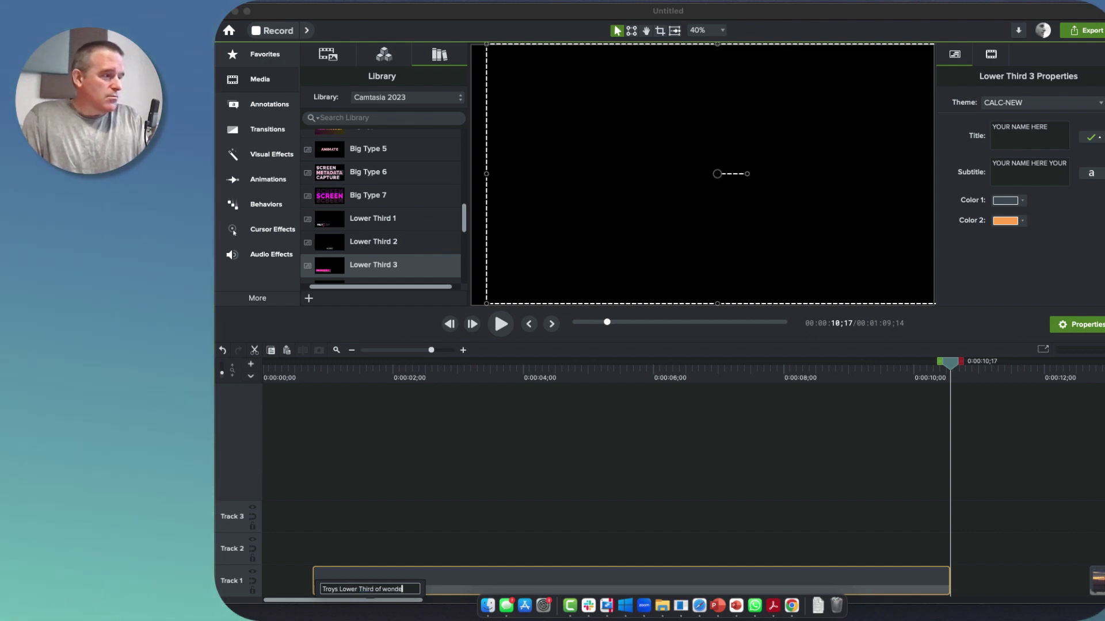
type("rs")
key("Return")
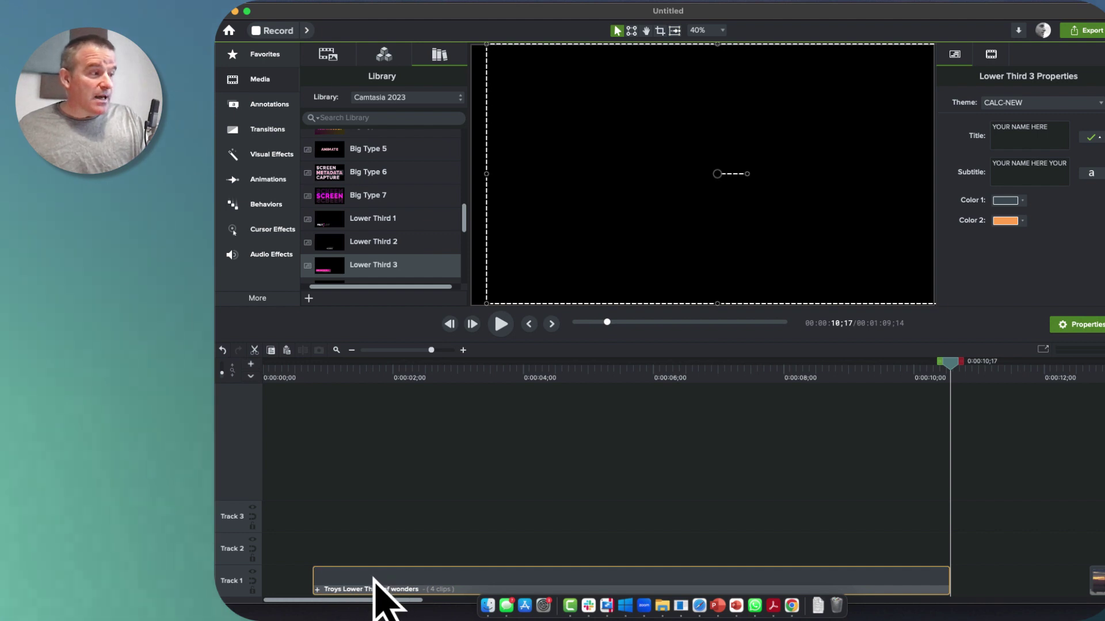
Step: Add the 'Lower Third of wonders' group to the personal 2Share library
right_click(373, 577)
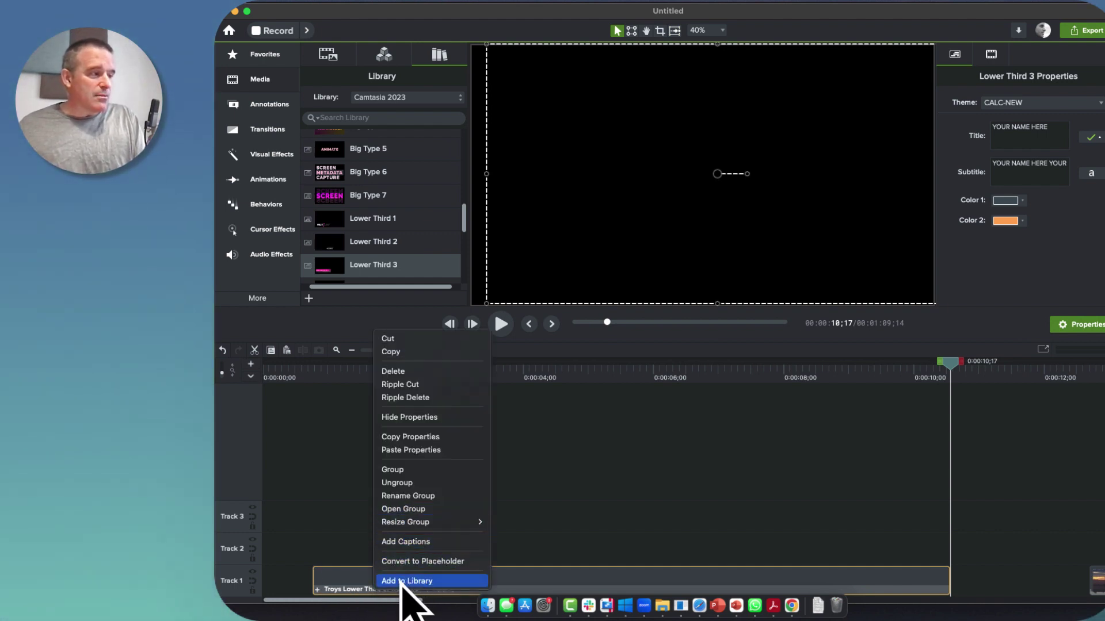
left_click(401, 581)
left_click(703, 197)
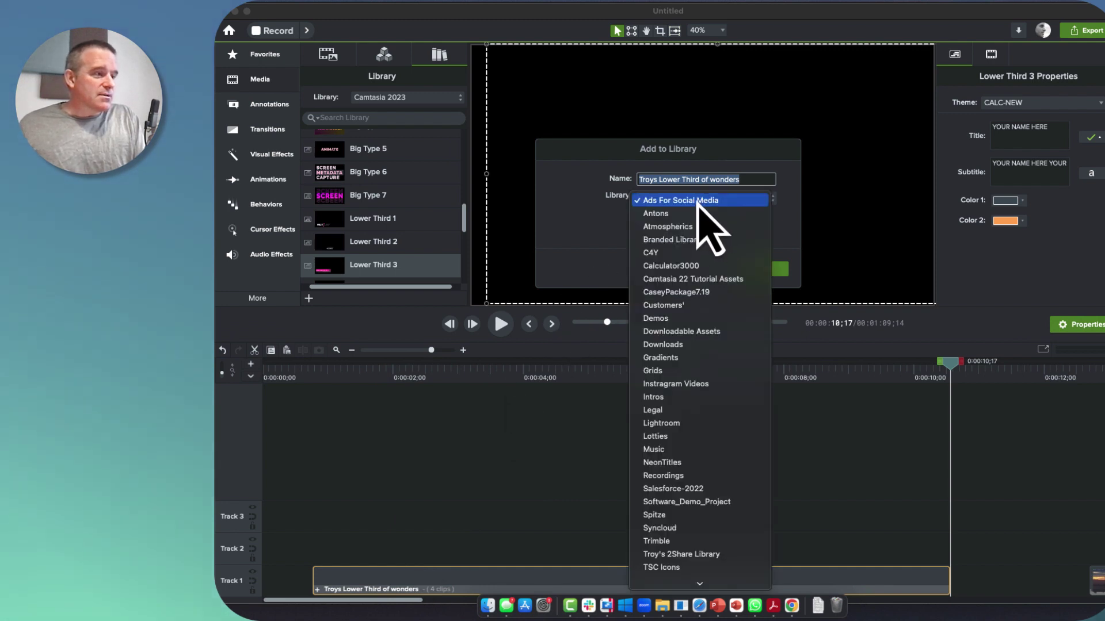
left_click(667, 554)
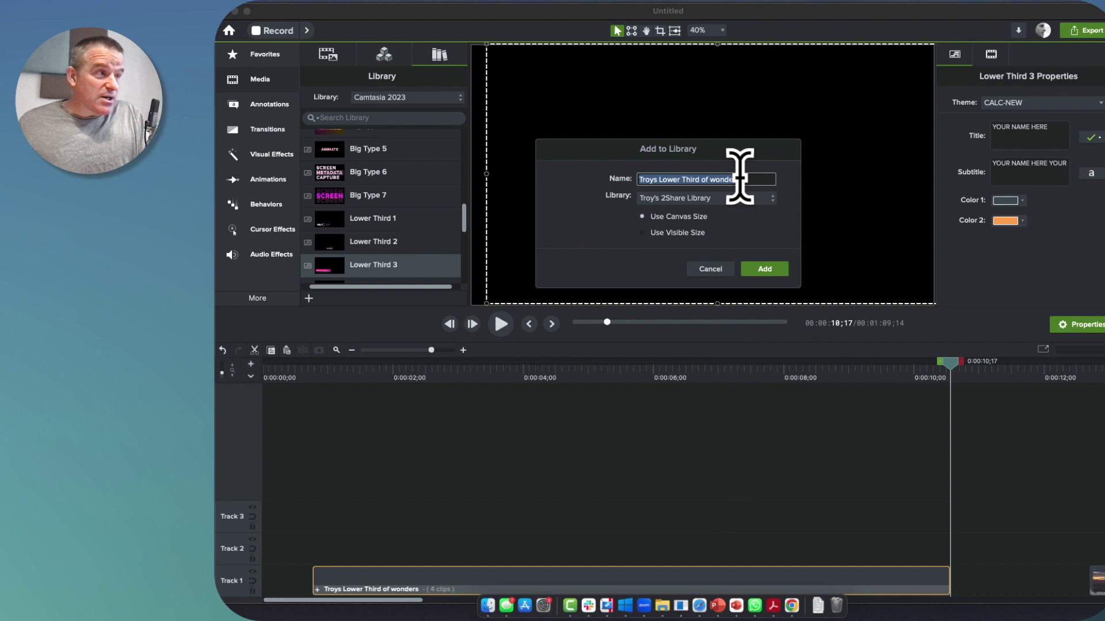
left_click(765, 269)
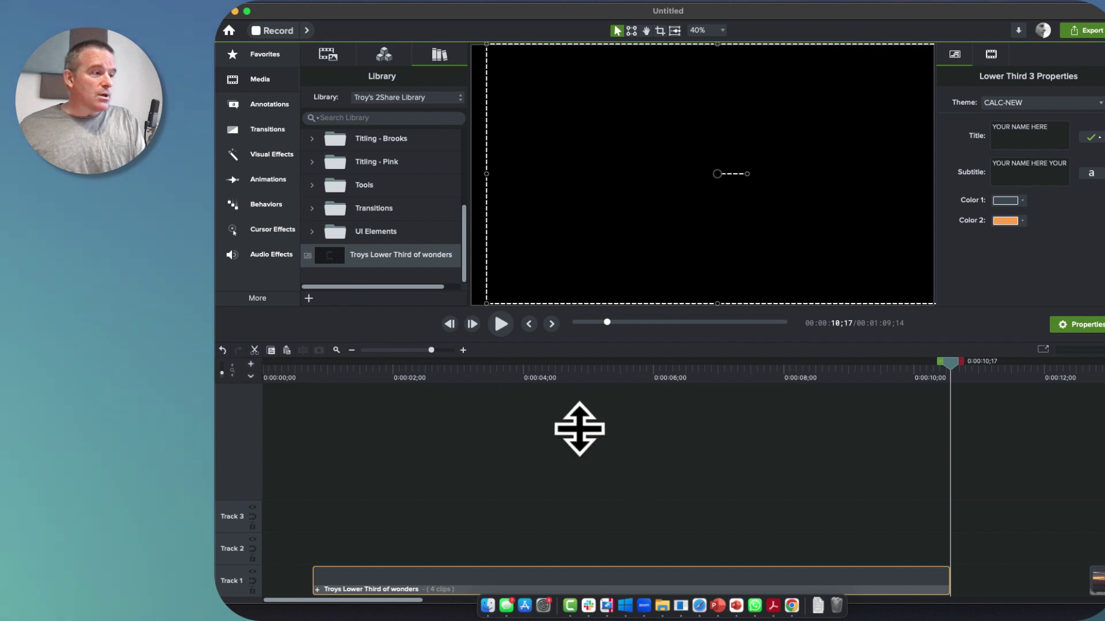
Step: Delete the original group, drag the saved 2Share library copy onto Track 2, and preview its animation
left_click(467, 369)
left_click_drag(406, 374, 483, 370)
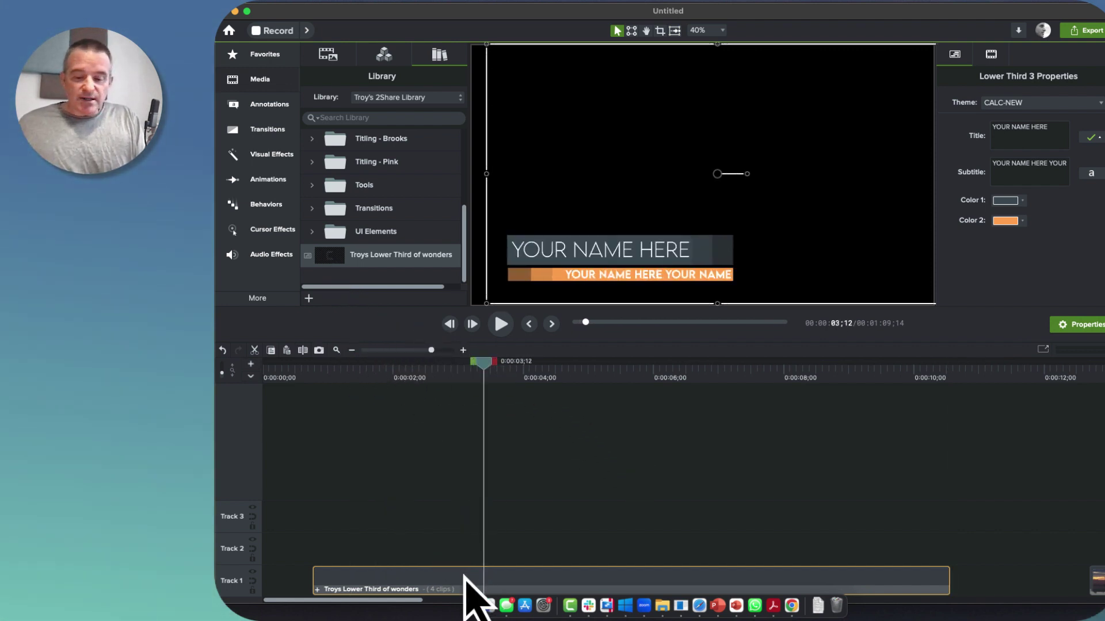
key("Delete")
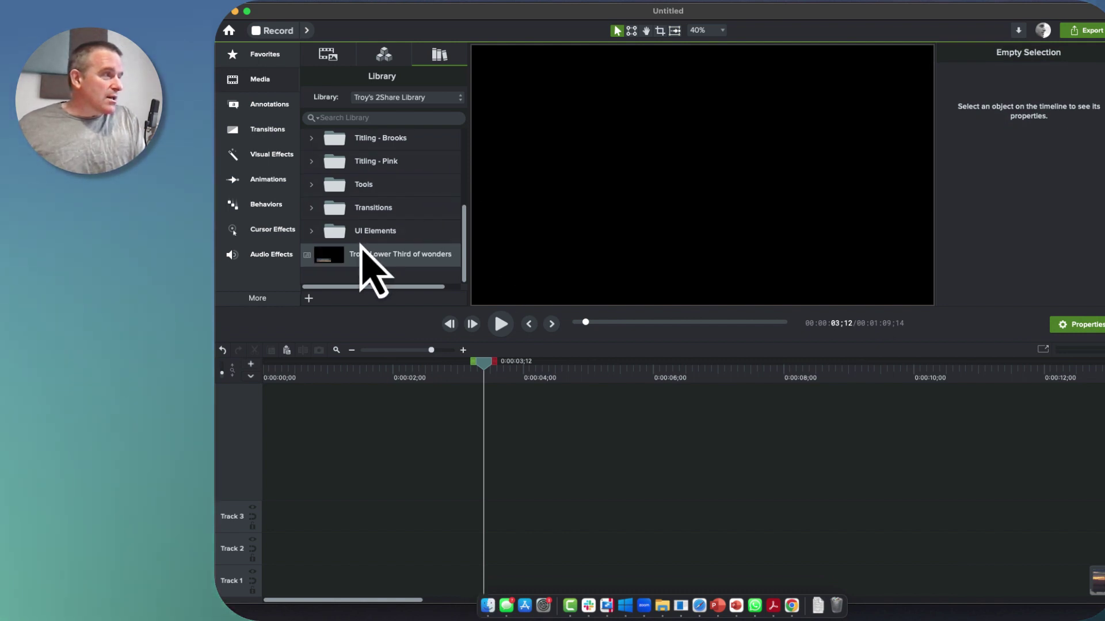
left_click_drag(332, 258, 350, 569)
left_click_drag(390, 373, 1003, 393)
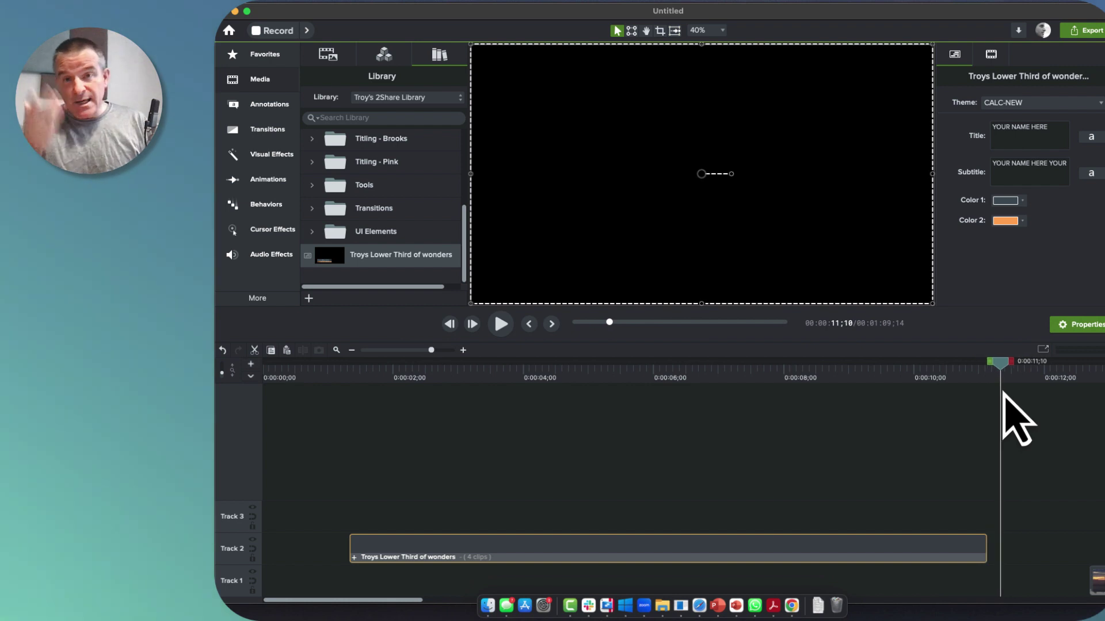